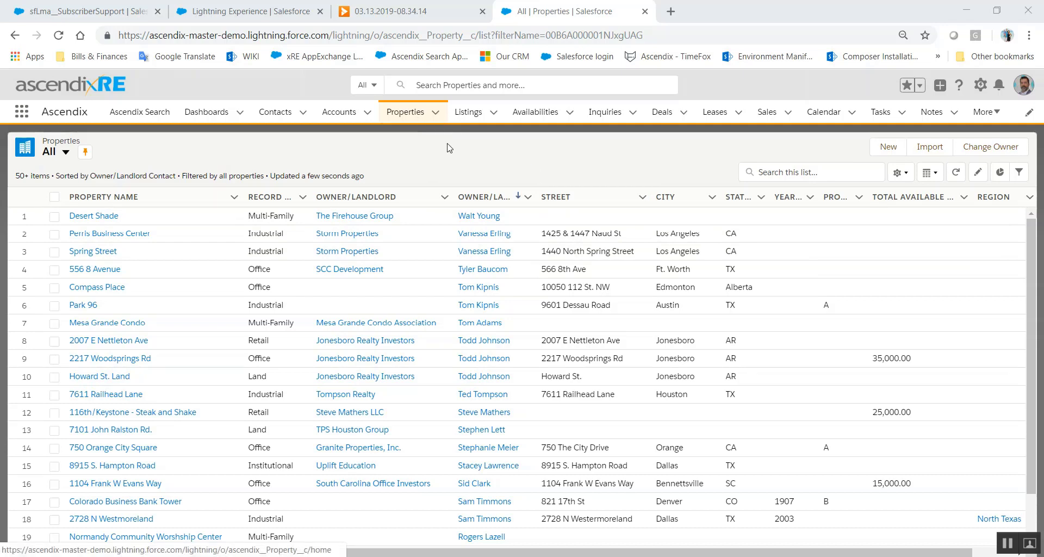
- Open Select Fields to Display for All Properties and remove Region from the visible fields
click(907, 174)
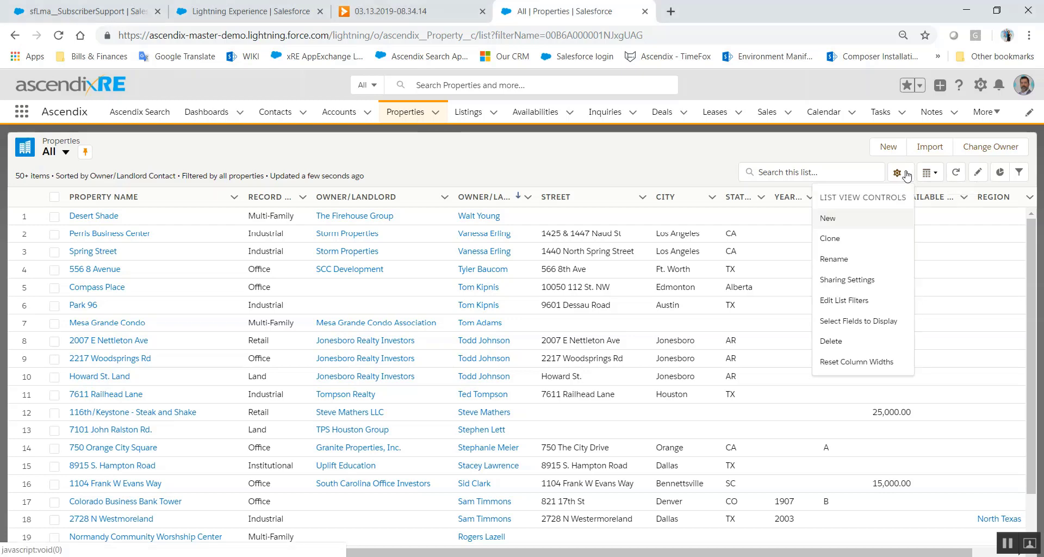
click(886, 321)
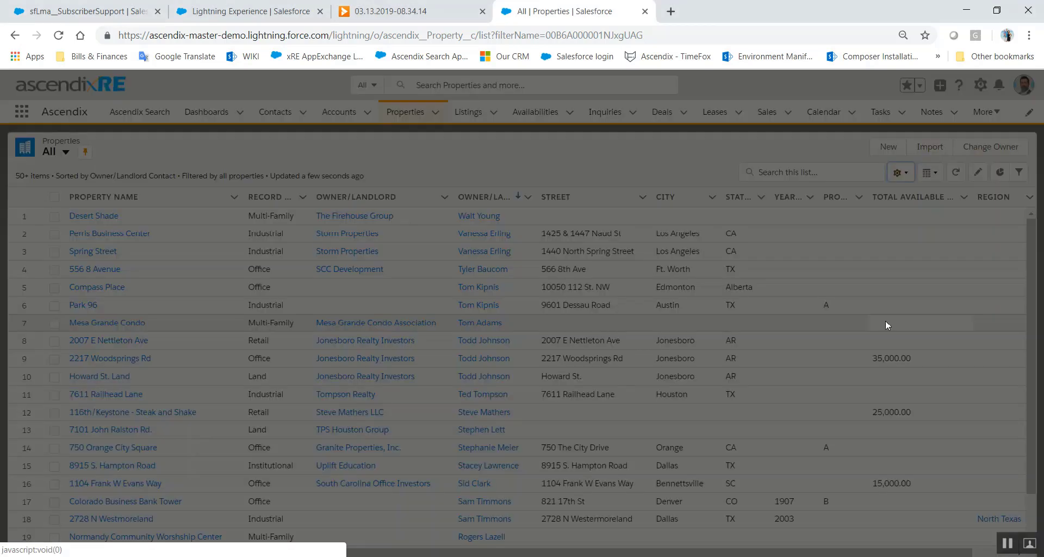
scroll(625, 314, down, 2)
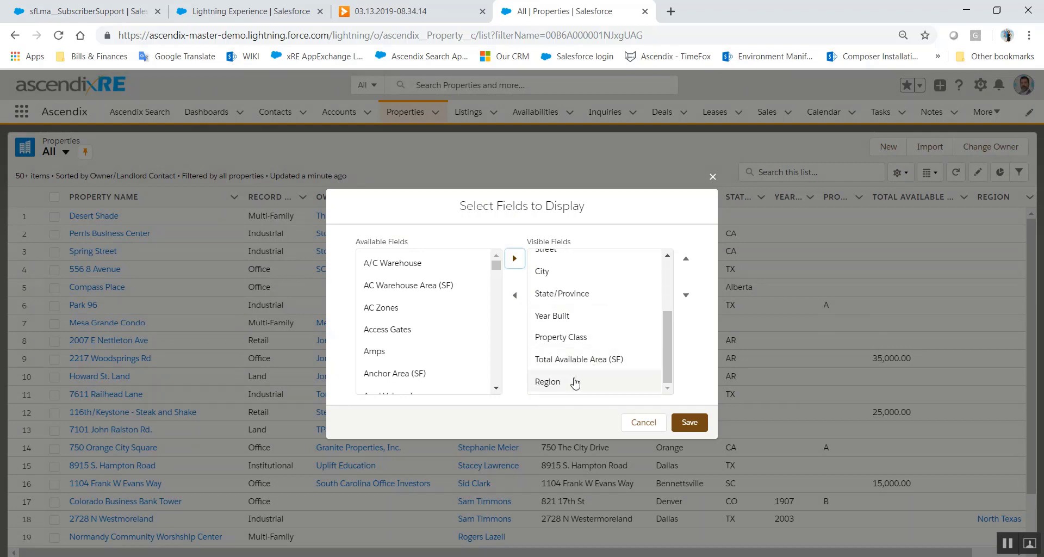
click(576, 382)
click(516, 297)
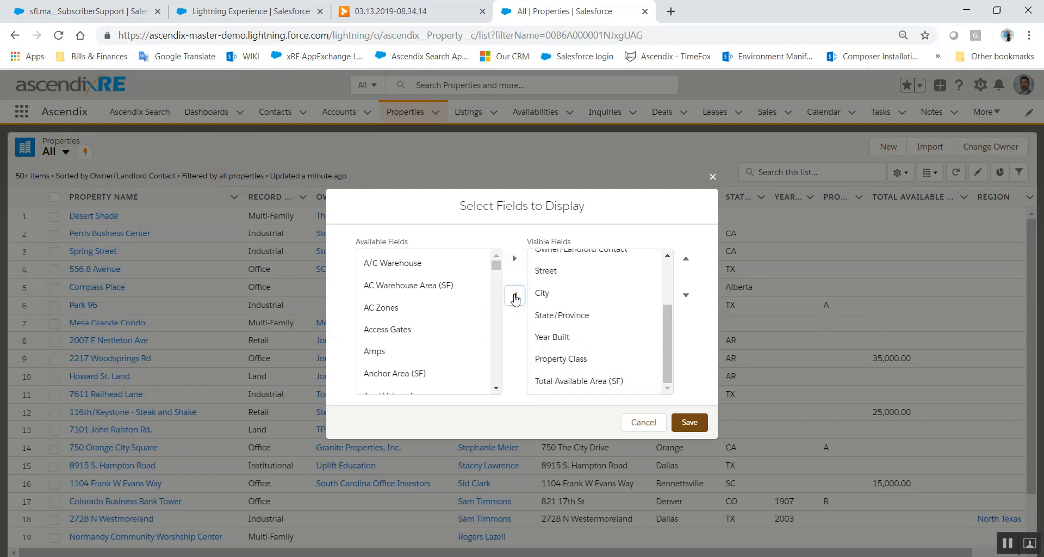
- Add County from the available fields to the visible fields
scroll(405, 348, down, 5)
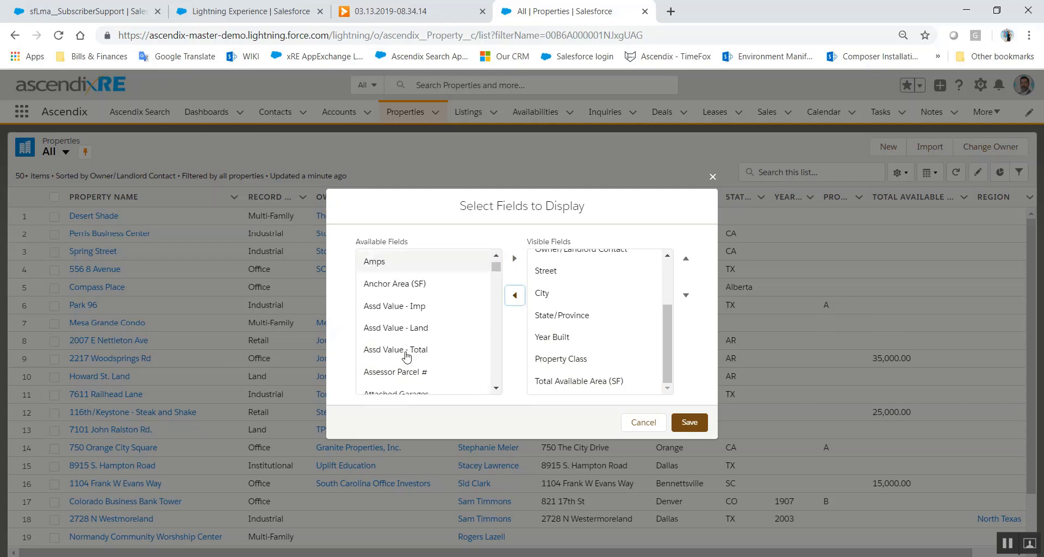
scroll(405, 351, down, 3)
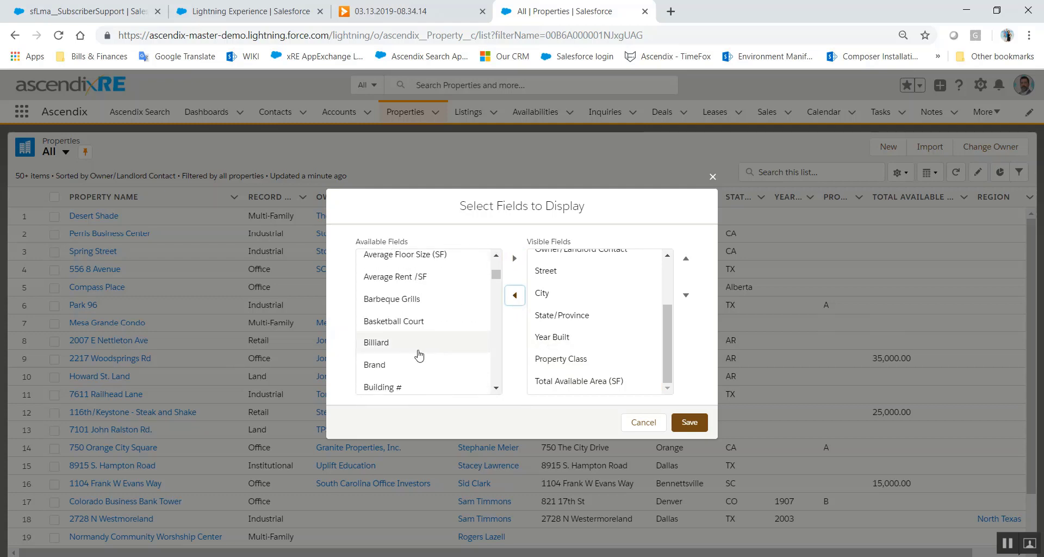
scroll(418, 355, down, 2)
scroll(419, 355, down, 4)
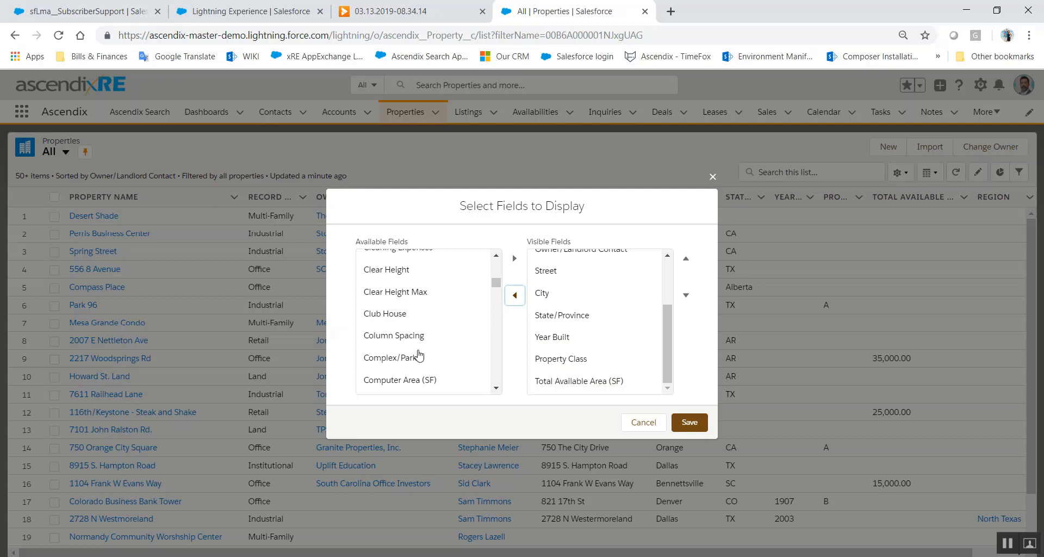
scroll(419, 355, down, 3)
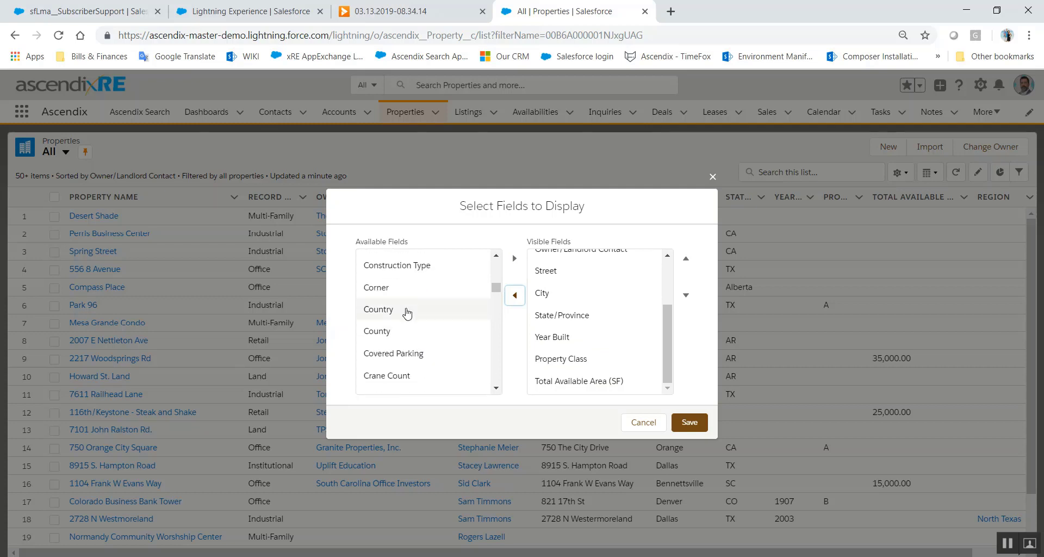
click(387, 330)
click(513, 259)
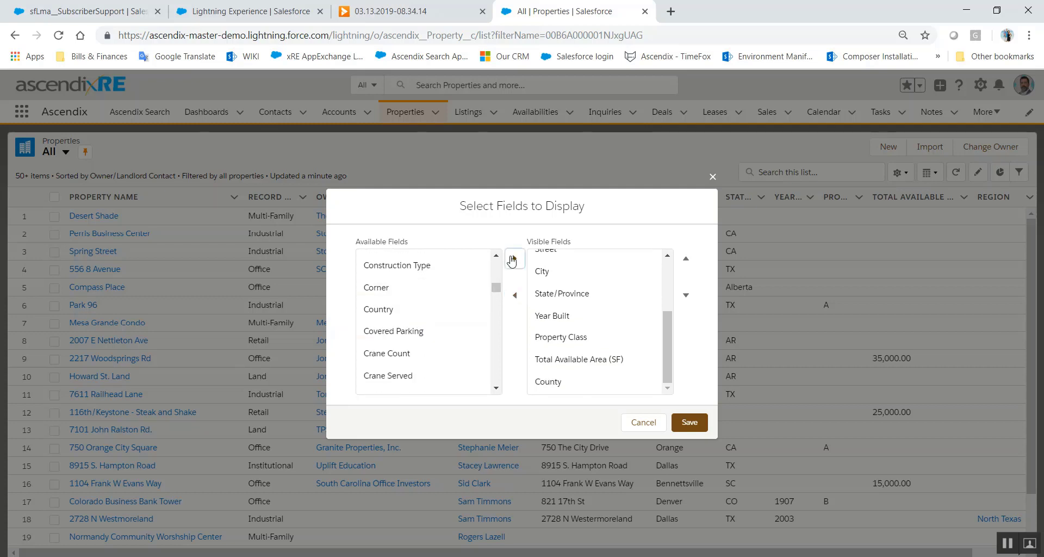
- Move the Owner/Landlord column down toward the end of the visible fields
click(579, 357)
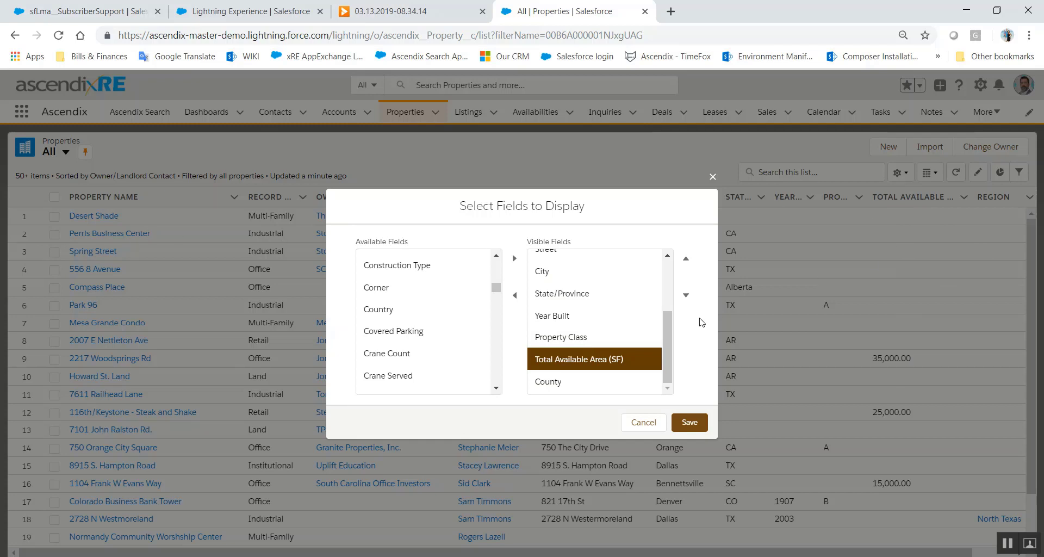
scroll(668, 328, up, 1)
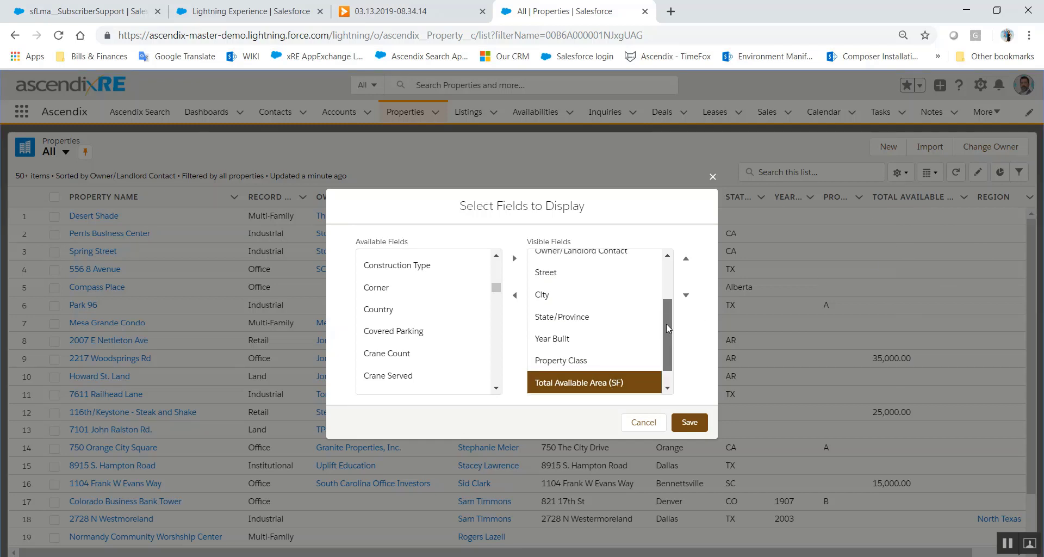
drag(668, 328, 666, 283)
click(598, 309)
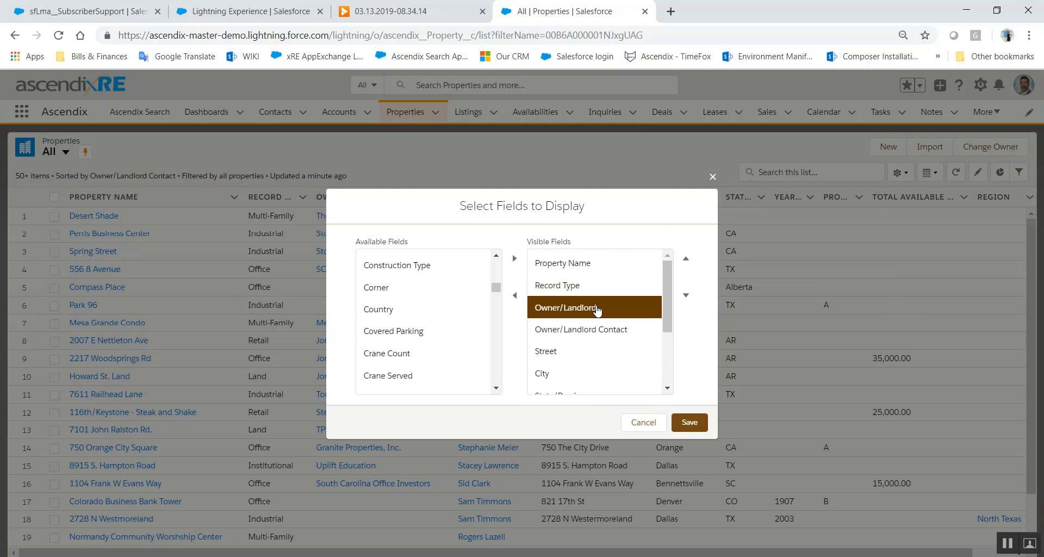
click(686, 295)
click(686, 295)
click(686, 295)
click(686, 296)
click(686, 295)
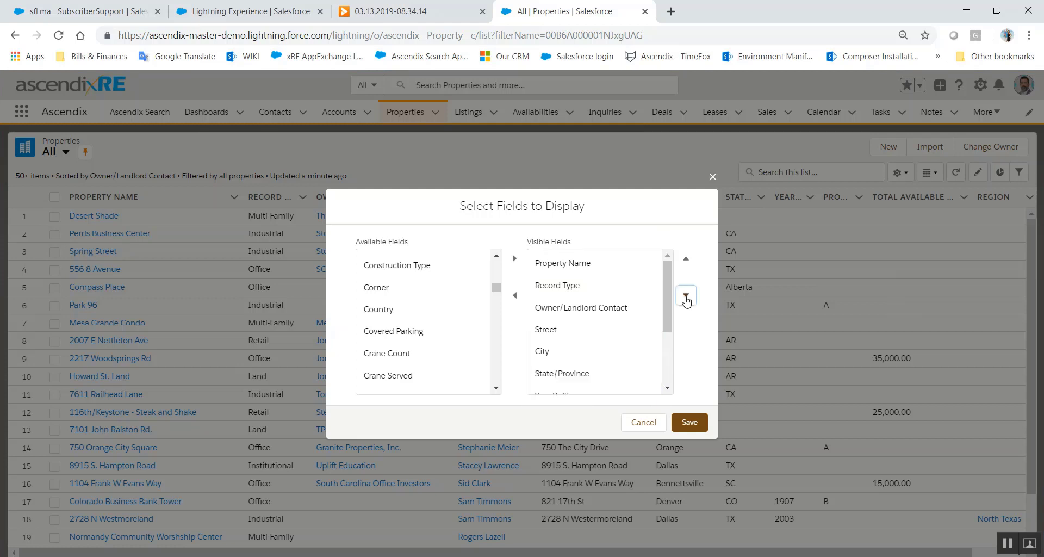
- Move Owner/Landlord Contact to the last column and save the properties view
click(645, 307)
click(691, 296)
click(690, 297)
click(691, 296)
click(691, 297)
click(691, 296)
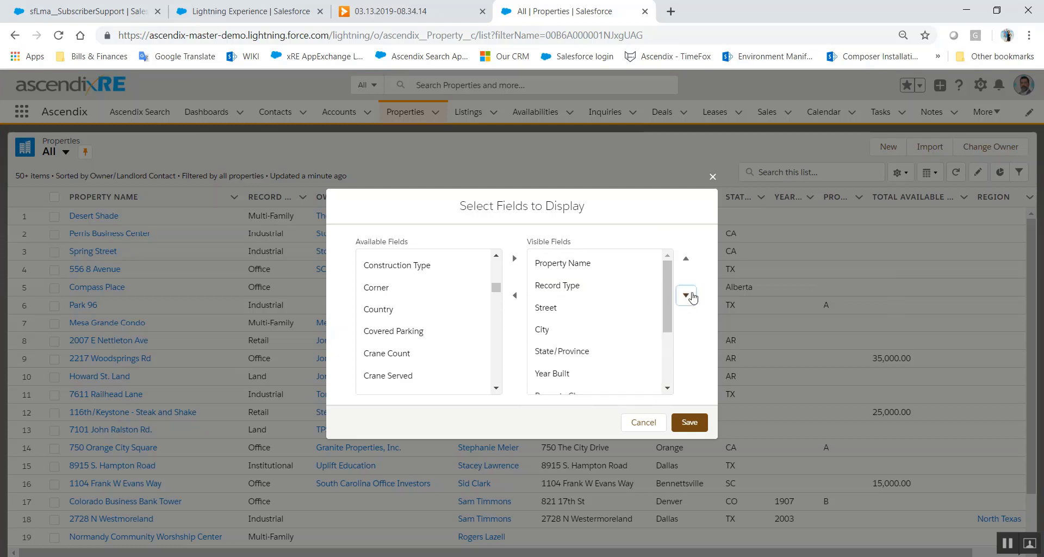
scroll(620, 322, down, 2)
click(687, 295)
click(687, 296)
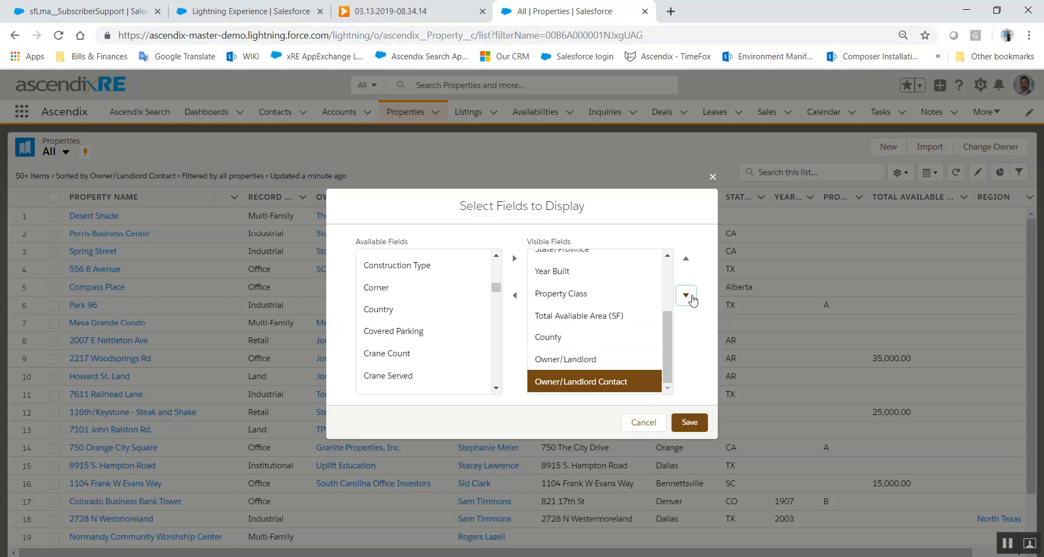
click(690, 422)
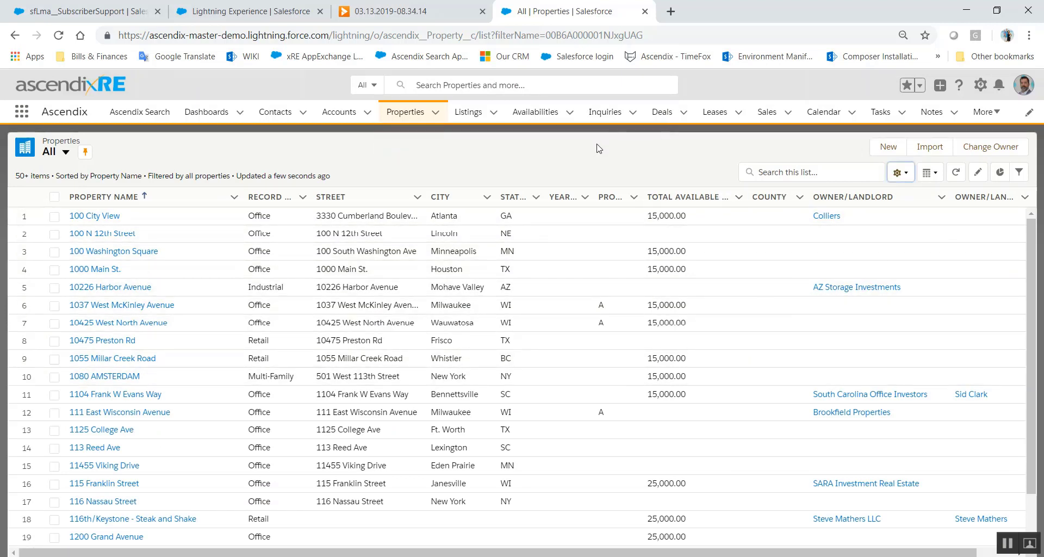
- Check the All Contacts list's view settings, then switch to the Open Deals list
click(281, 117)
click(899, 174)
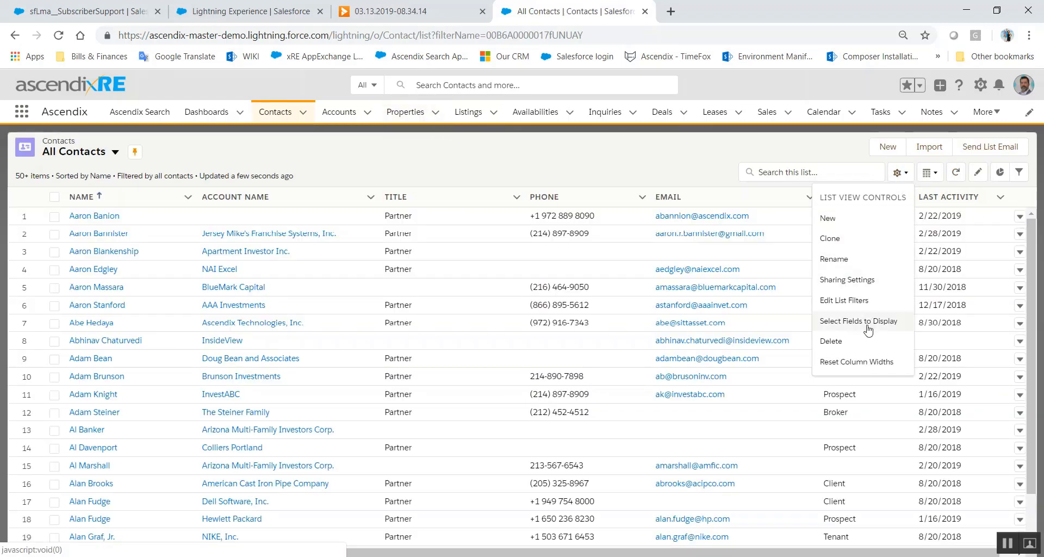
click(618, 158)
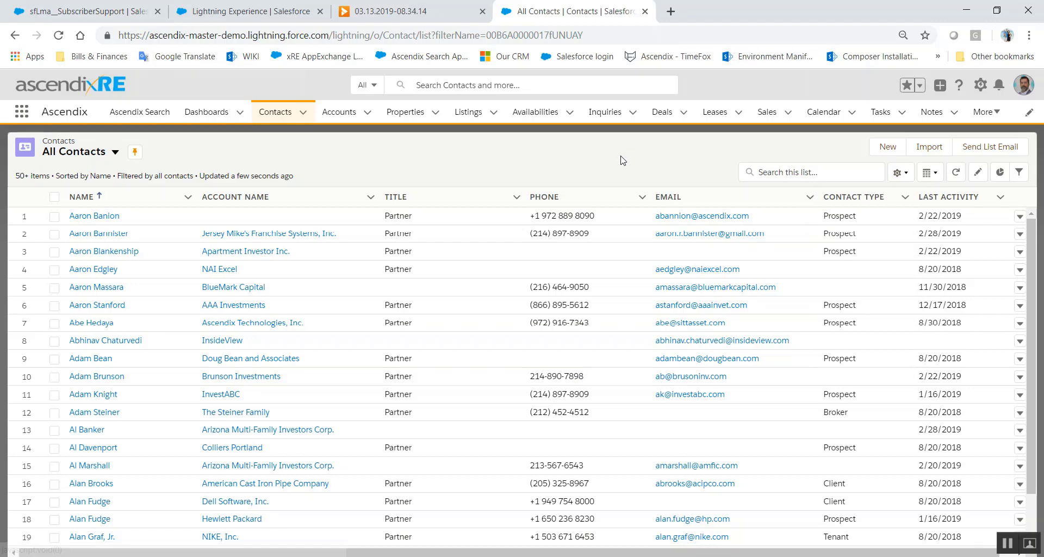
click(666, 119)
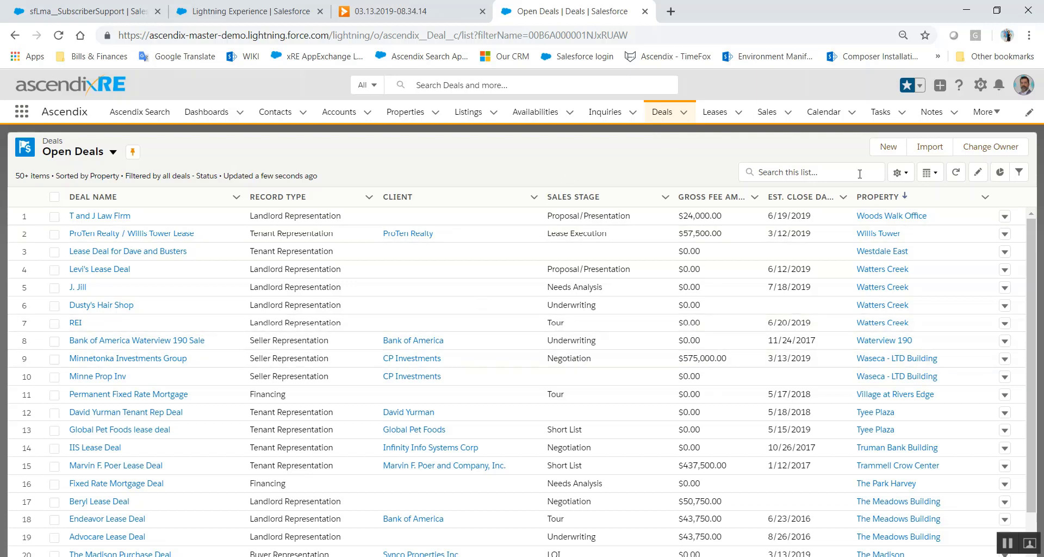
- Display Open Deals as a Kanban board and dismiss the 'first 200 Deals' notice
click(929, 173)
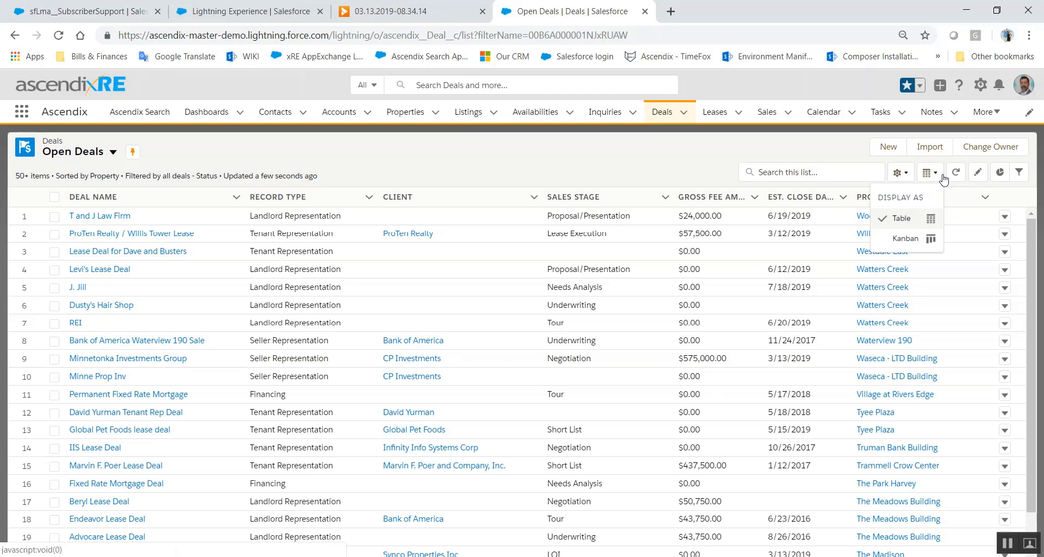
click(906, 239)
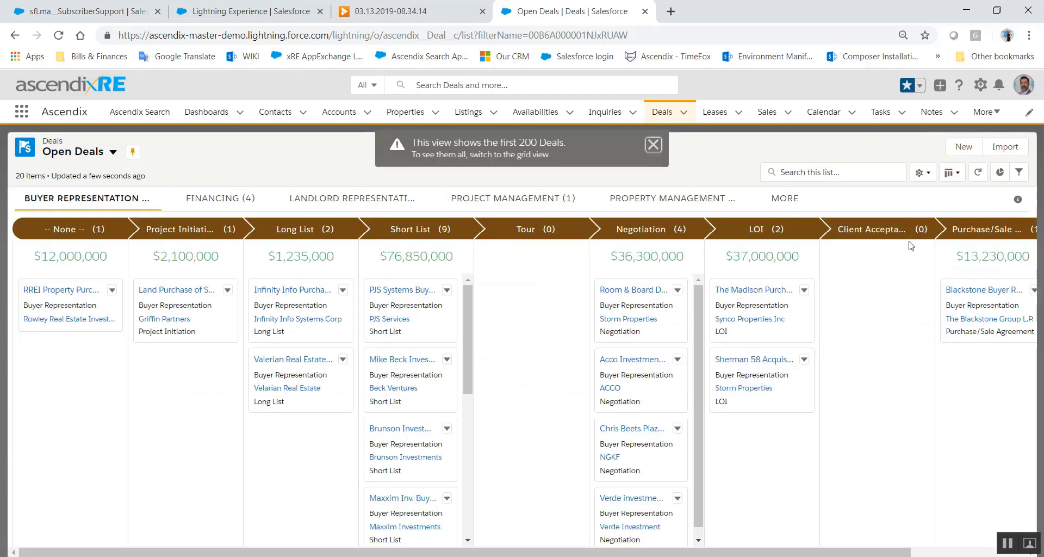
click(653, 145)
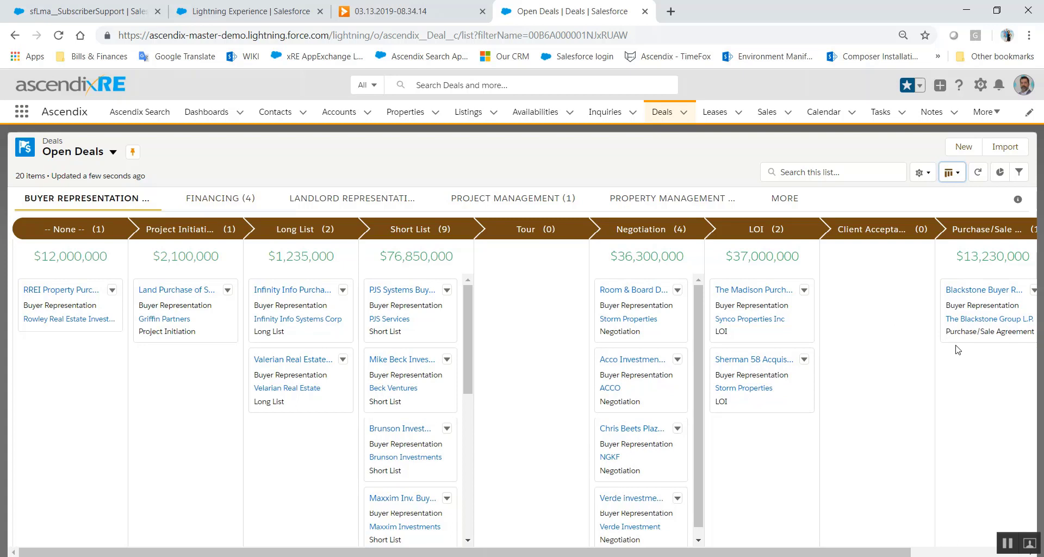
- Drag Valerian to Tour and the land purchase to Client Acceptance, then view Project Management deals
drag(289, 387, 486, 275)
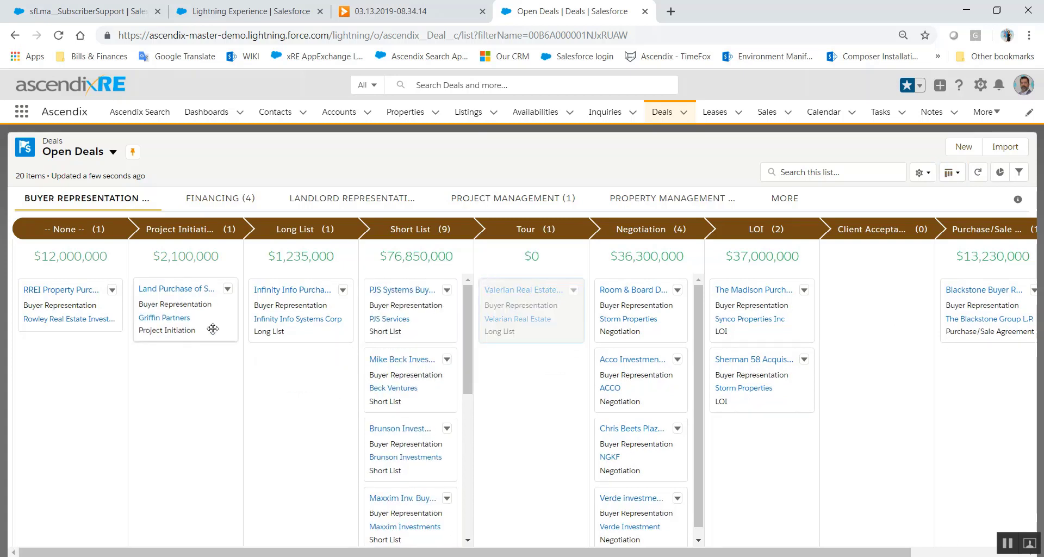
drag(213, 328, 829, 260)
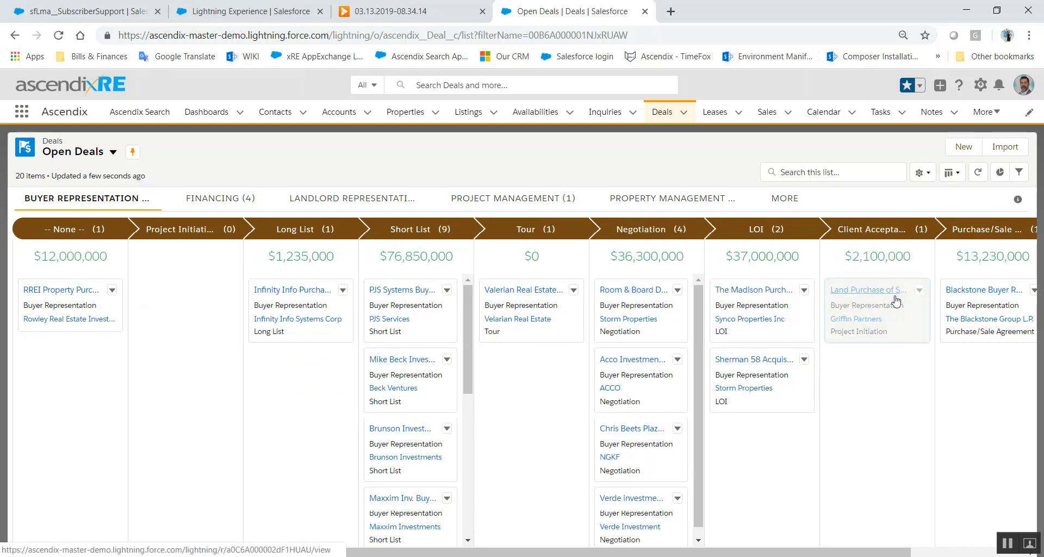
click(374, 201)
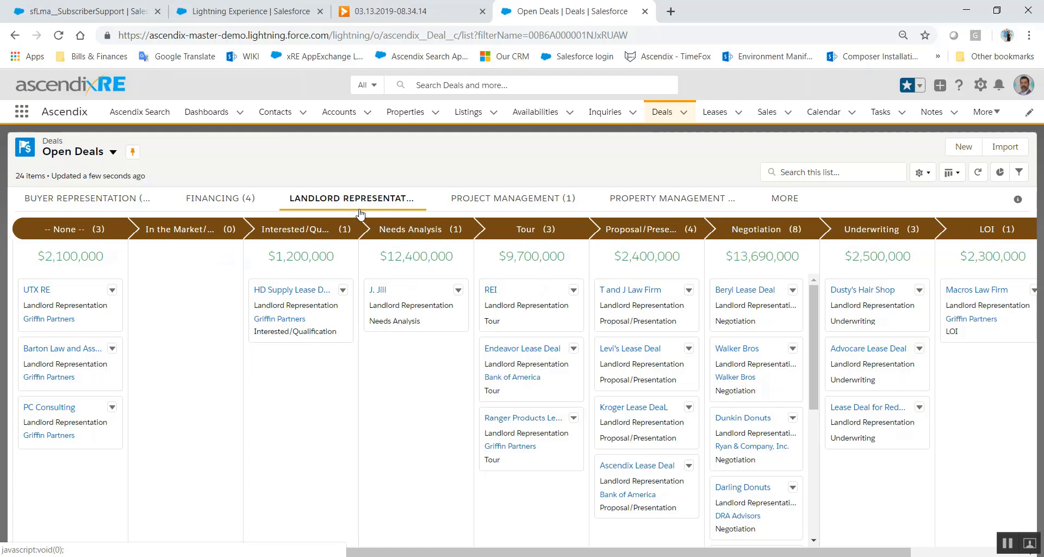
click(520, 201)
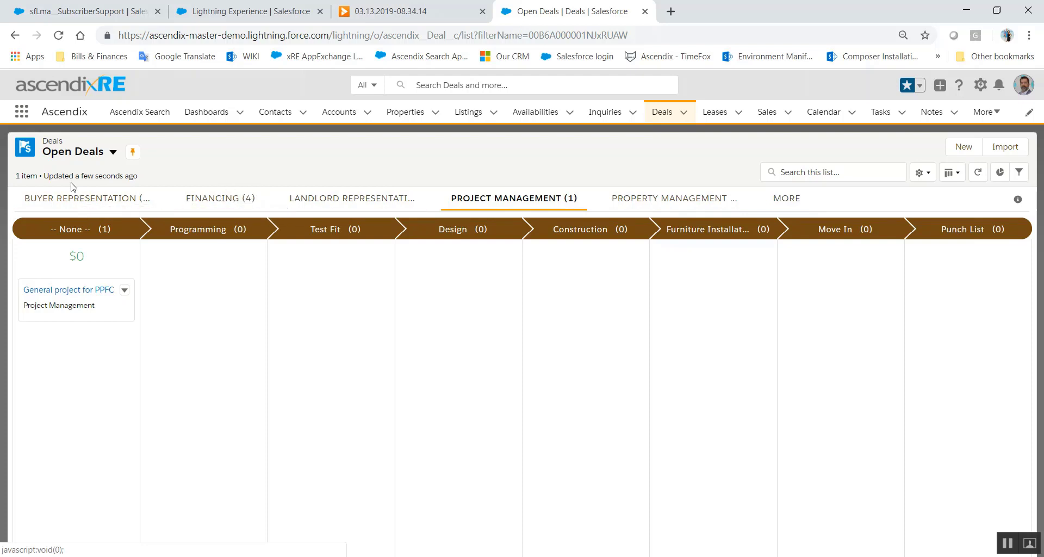
- Return Open Deals to table view and move Listings right after Deals in the navigation
click(951, 173)
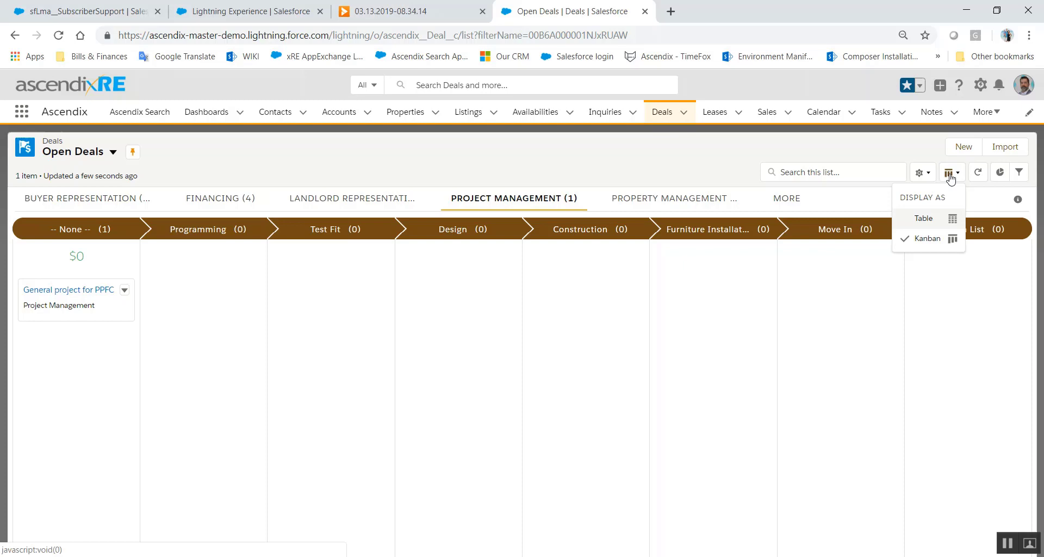
click(924, 218)
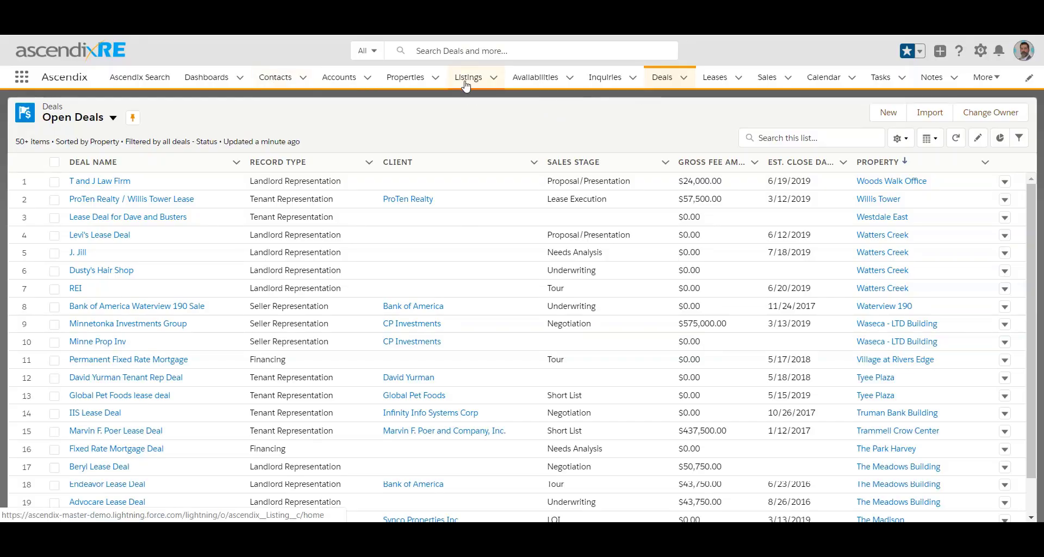
drag(466, 85, 703, 83)
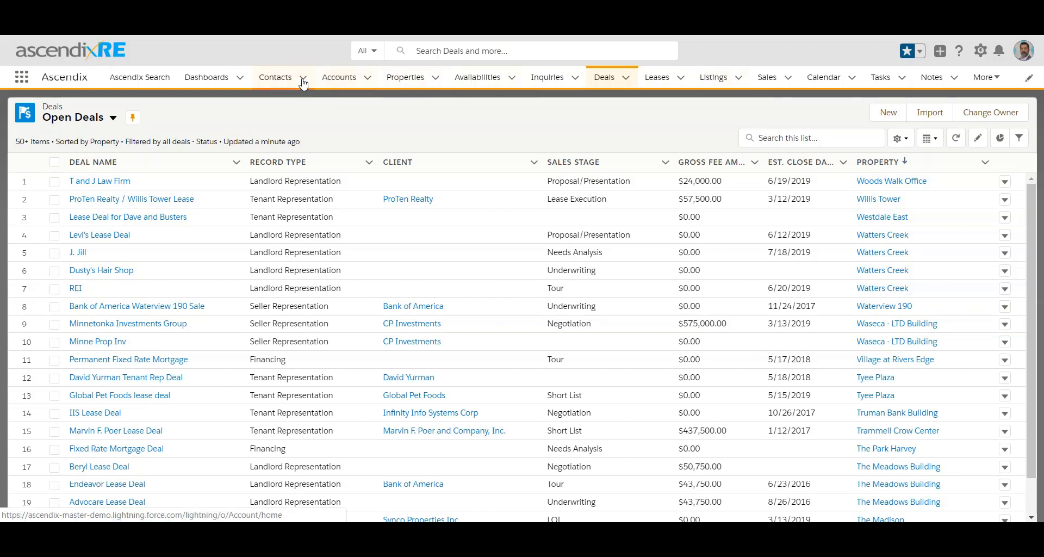
- Move Contacts and Accounts after Ascendix Search, and Dashboards after Calendar
drag(284, 80, 207, 76)
drag(339, 77, 275, 77)
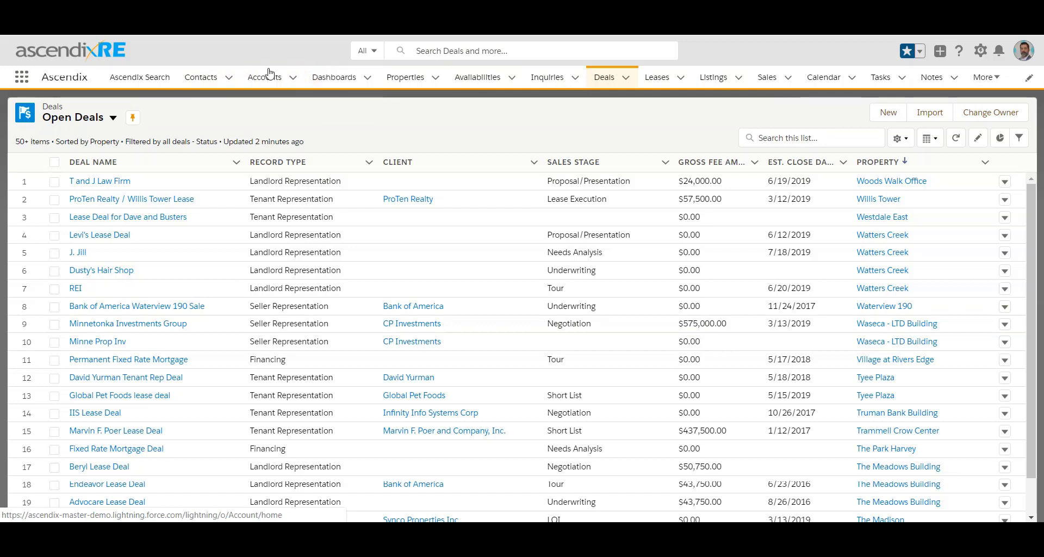
drag(338, 77, 853, 79)
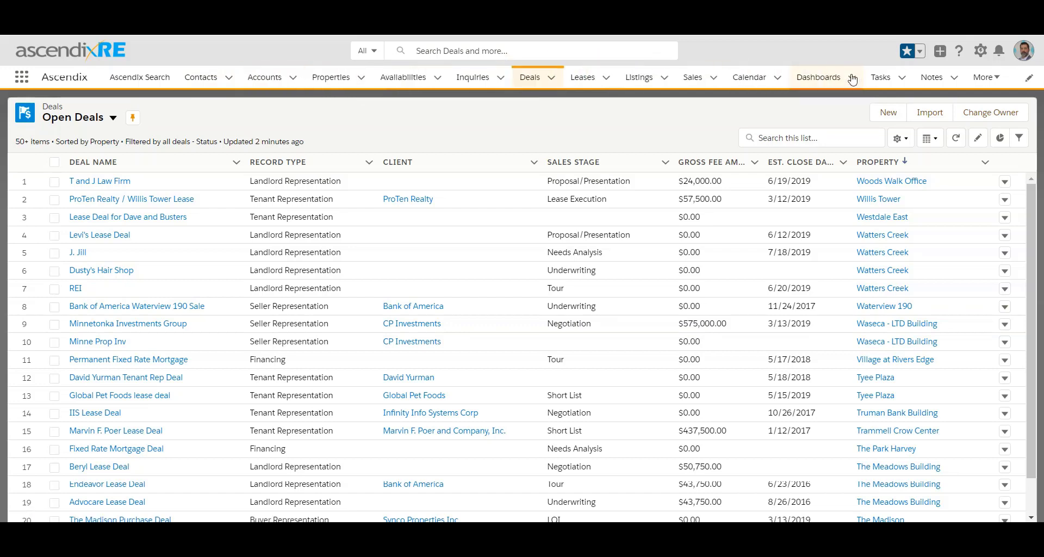
click(987, 78)
- Show the Opps by Sales Stage donut chart in the Charts panel beside Open Deals
click(1002, 138)
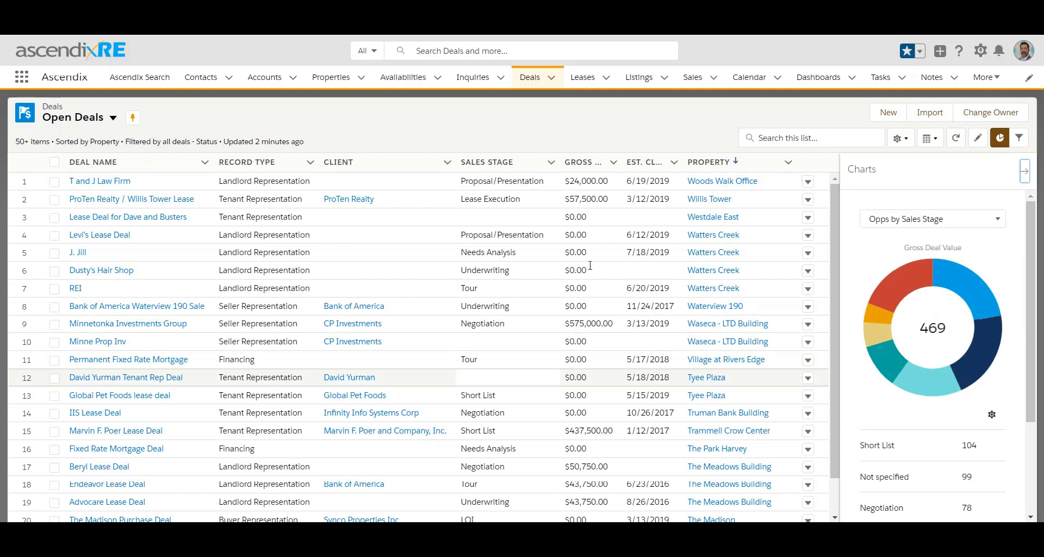
click(998, 220)
click(998, 220)
scroll(1026, 293, down, 1)
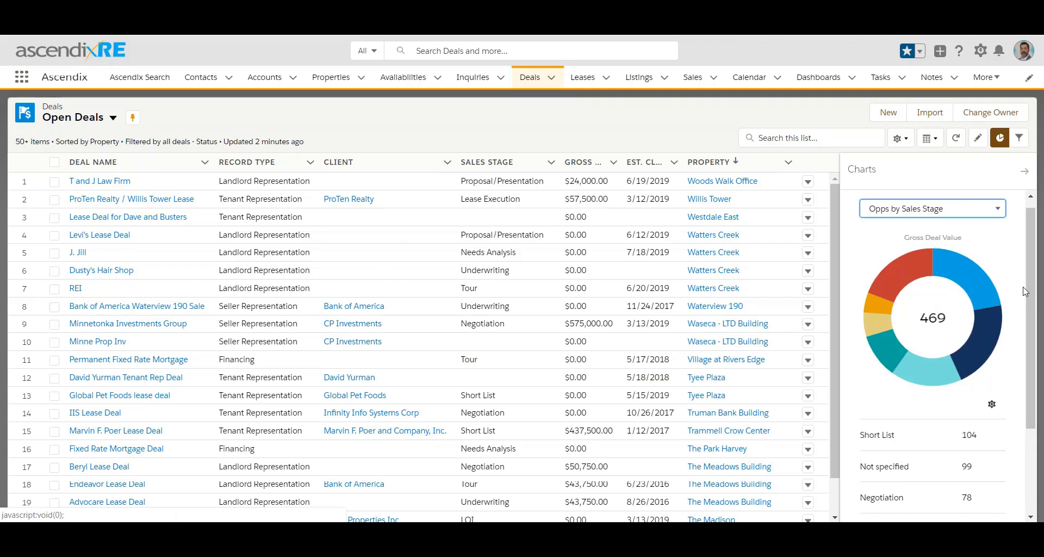
scroll(1026, 292, down, 3)
scroll(1032, 206, up, 3)
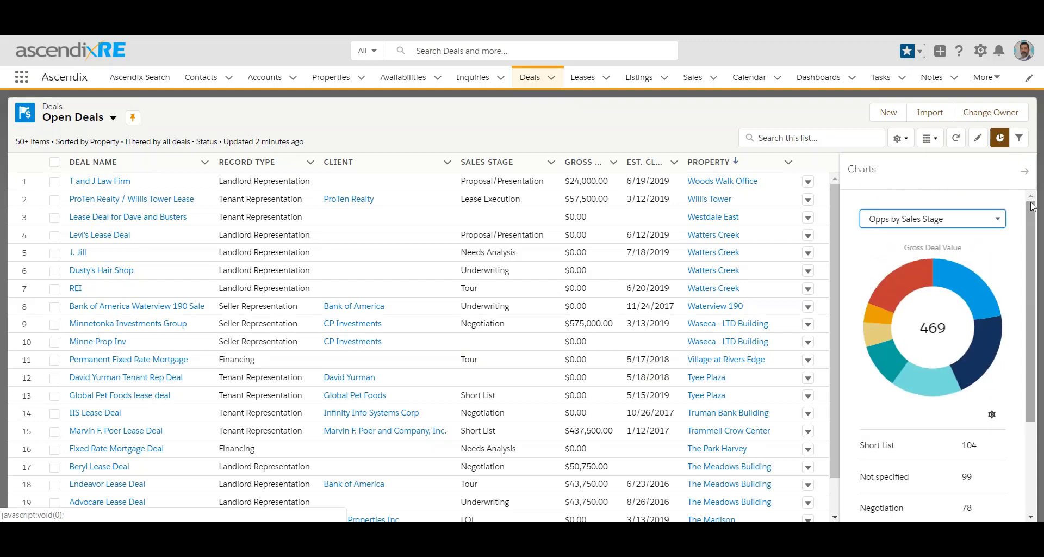
scroll(991, 300, down, 3)
scroll(991, 307, up, 3)
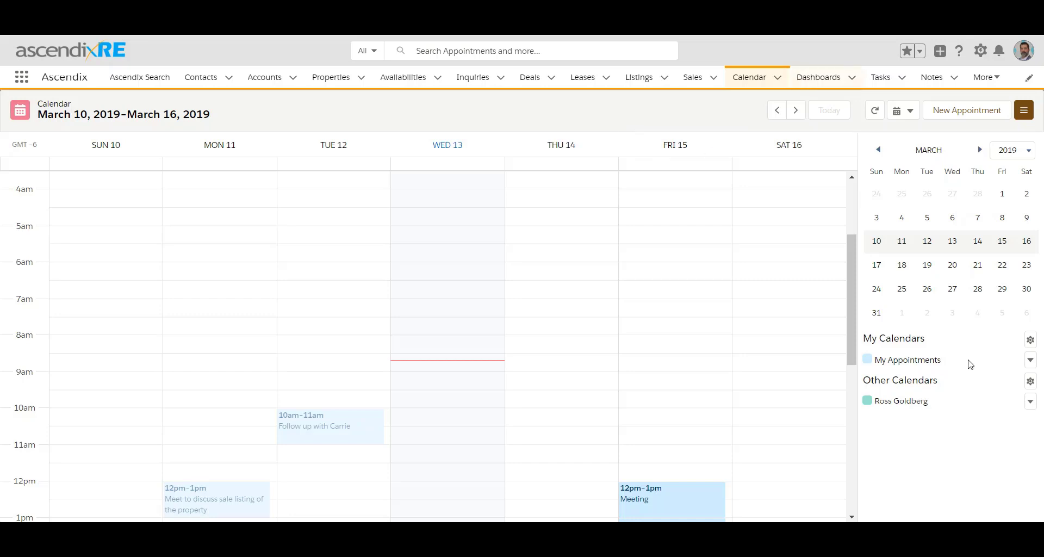
- Start a new calendar under My Calendars based on the Task object
click(1031, 341)
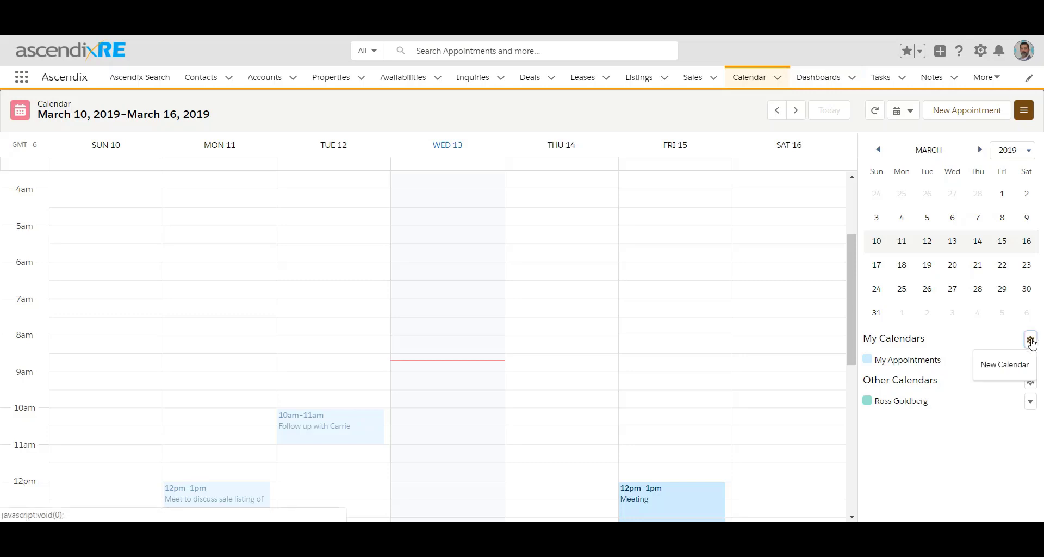
click(1014, 363)
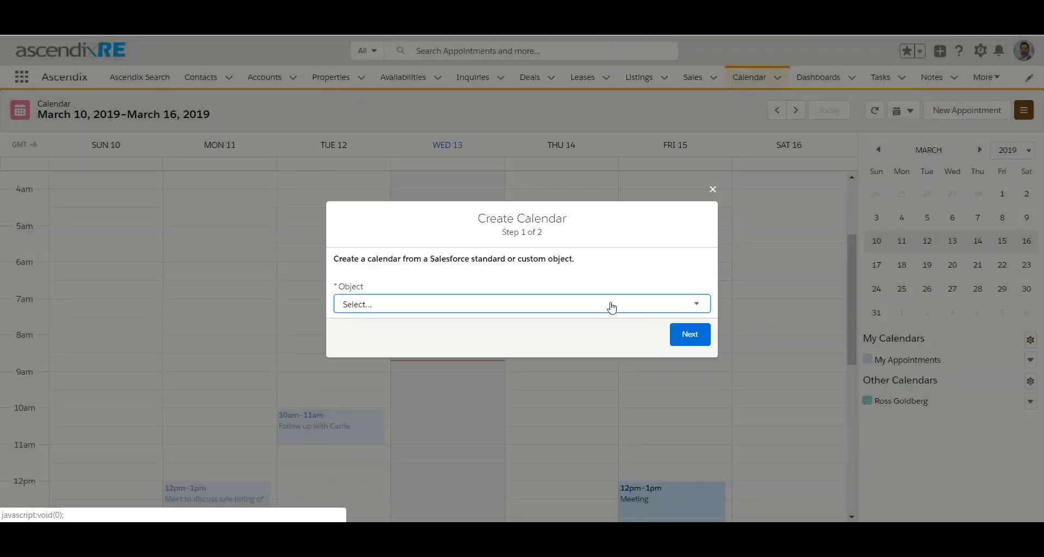
click(611, 305)
scroll(593, 253, down, 5)
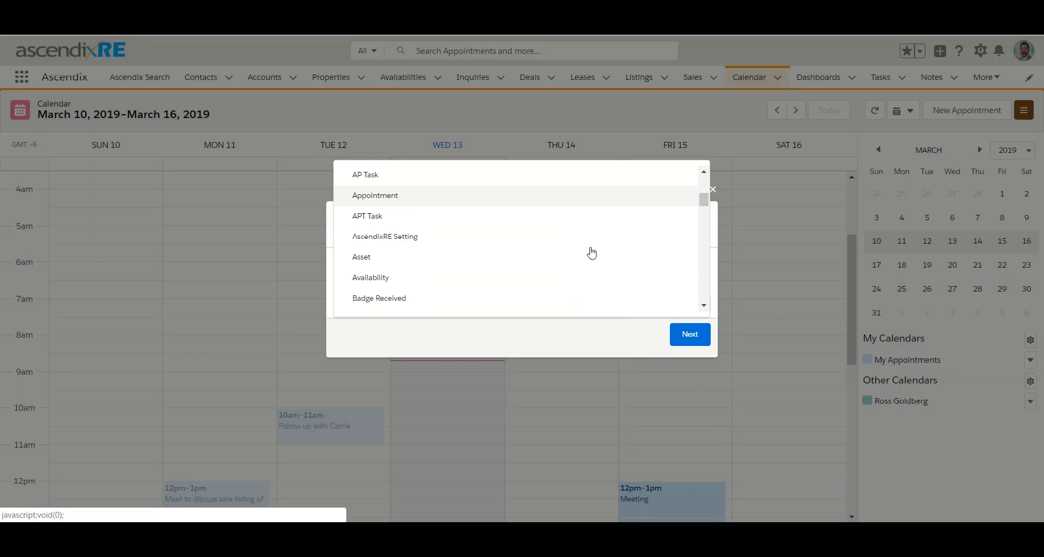
scroll(592, 253, down, 10)
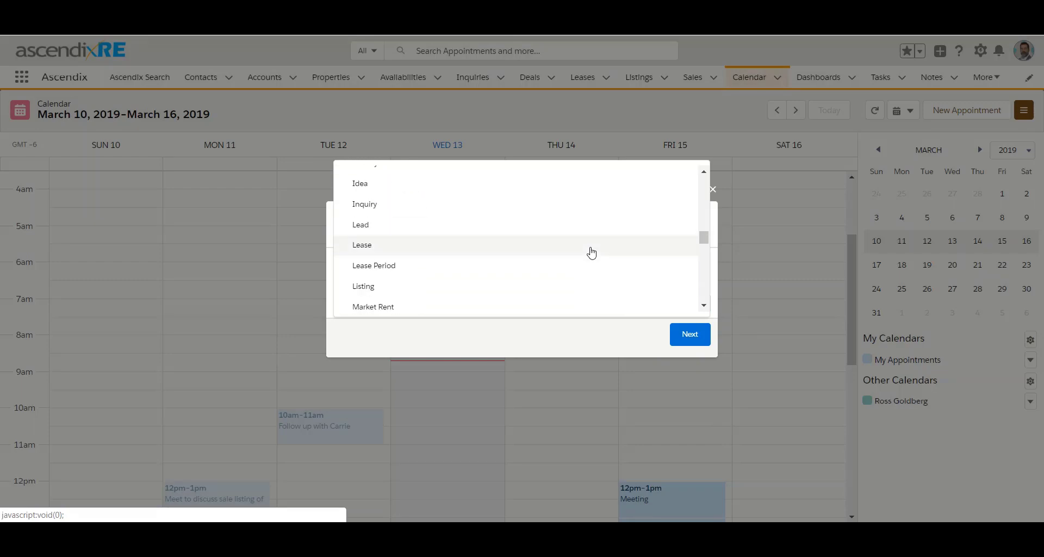
scroll(591, 253, down, 5)
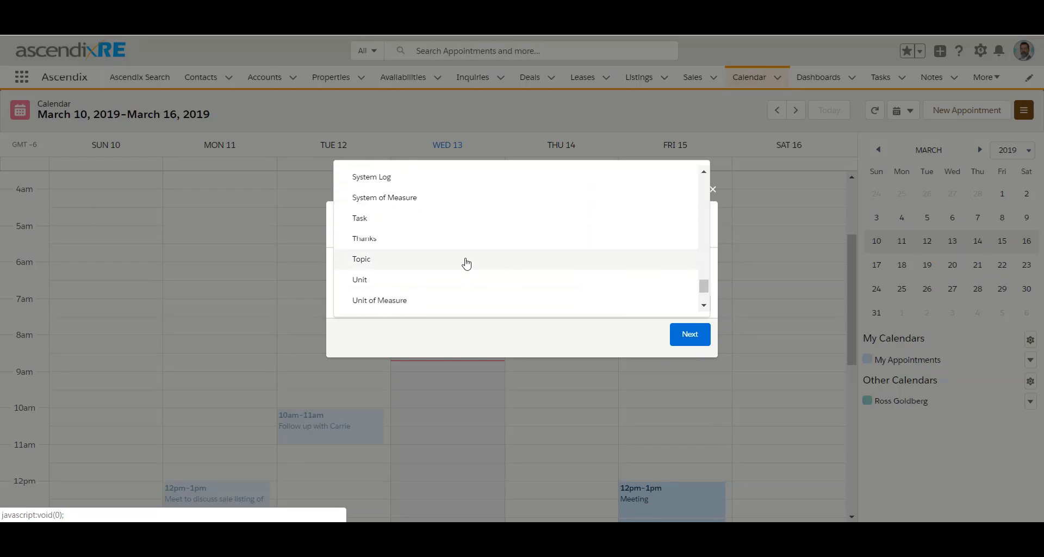
click(469, 224)
click(692, 338)
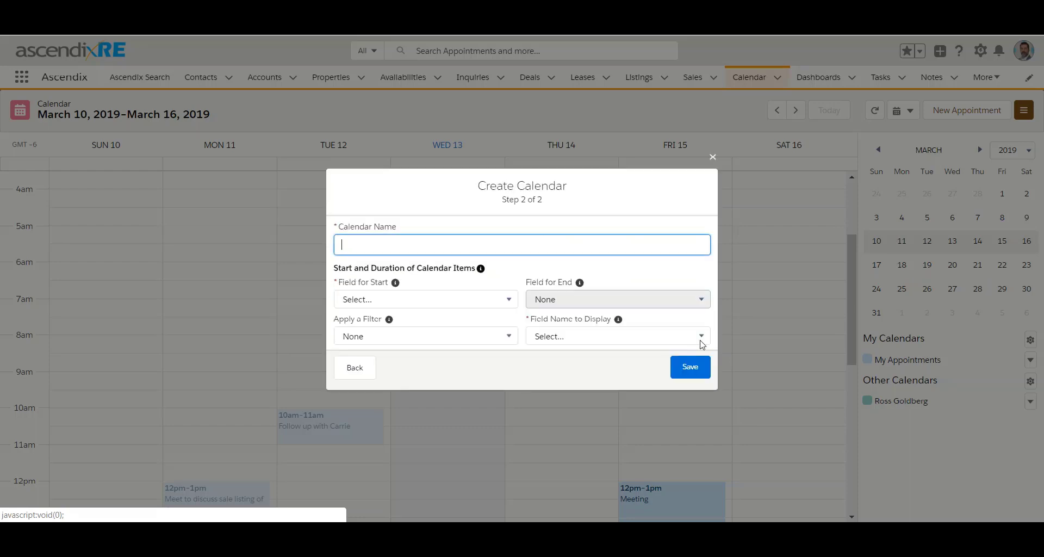
- Name it 'Tasks', use Due Date Only as start and Subject as label, and save
text(Tasks)
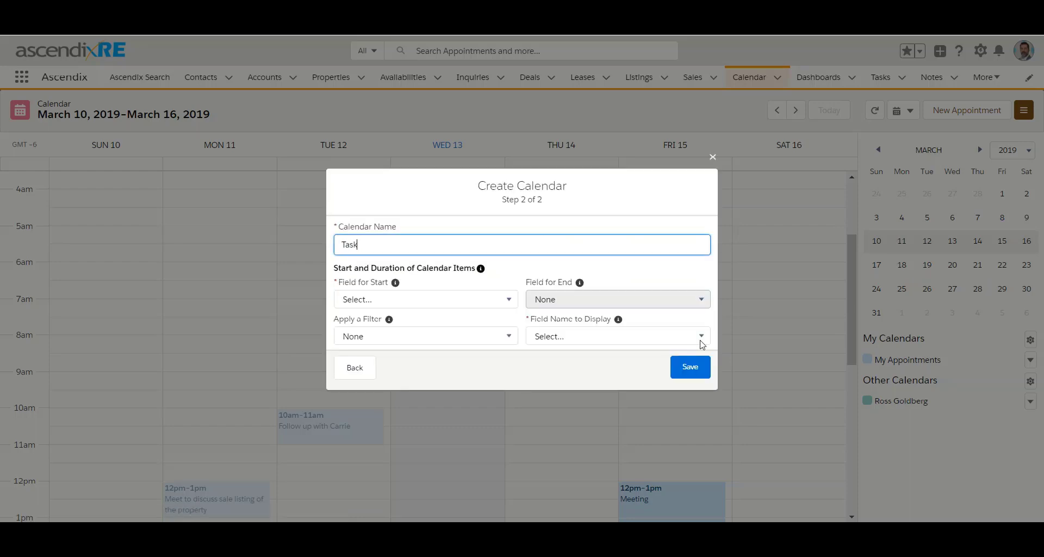
click(498, 306)
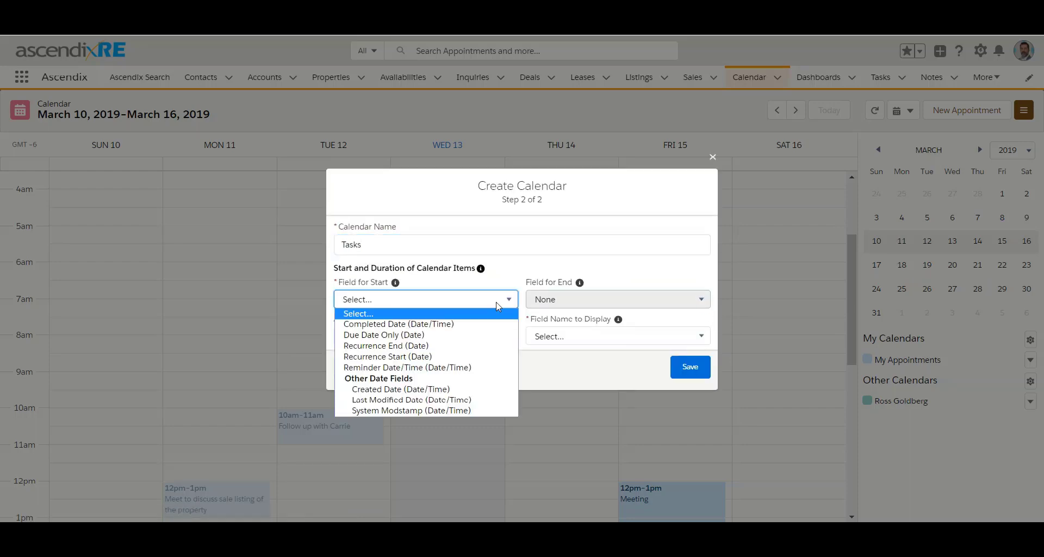
click(474, 335)
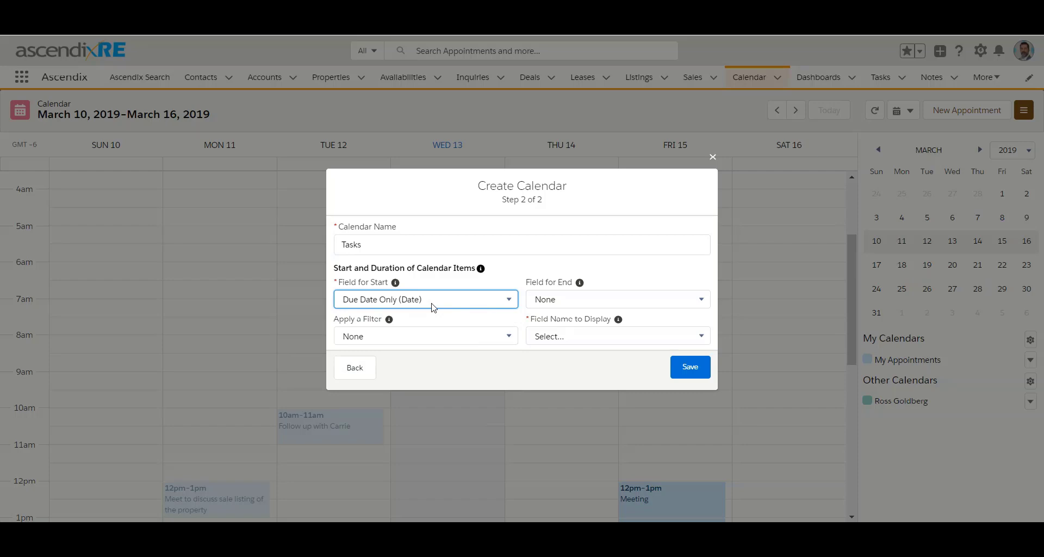
click(594, 338)
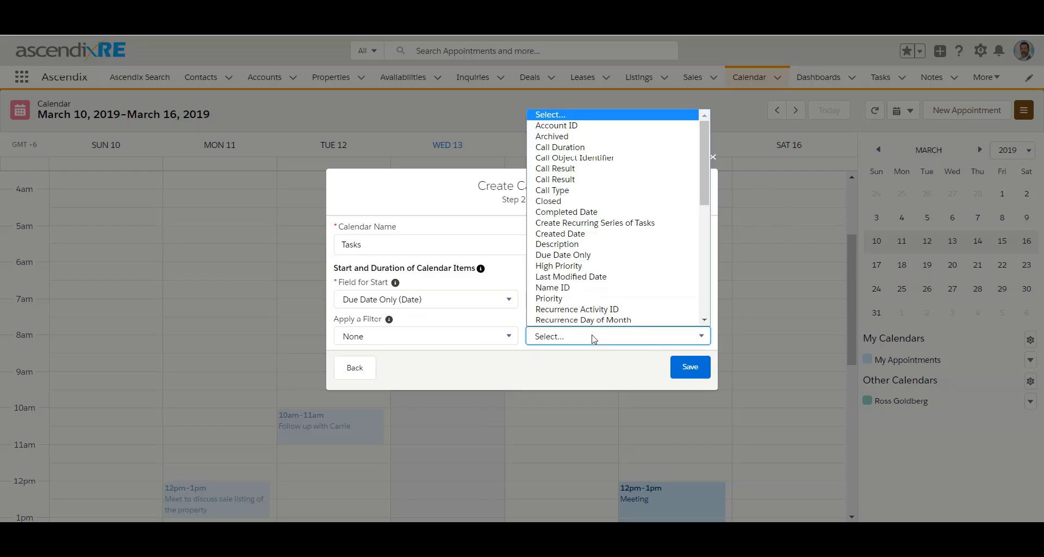
scroll(593, 259, down, 5)
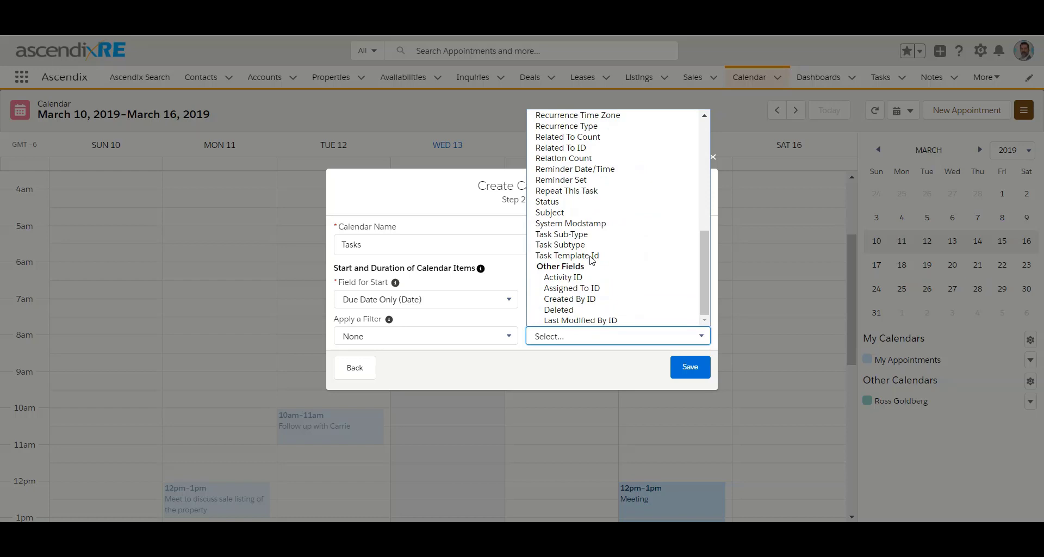
click(597, 213)
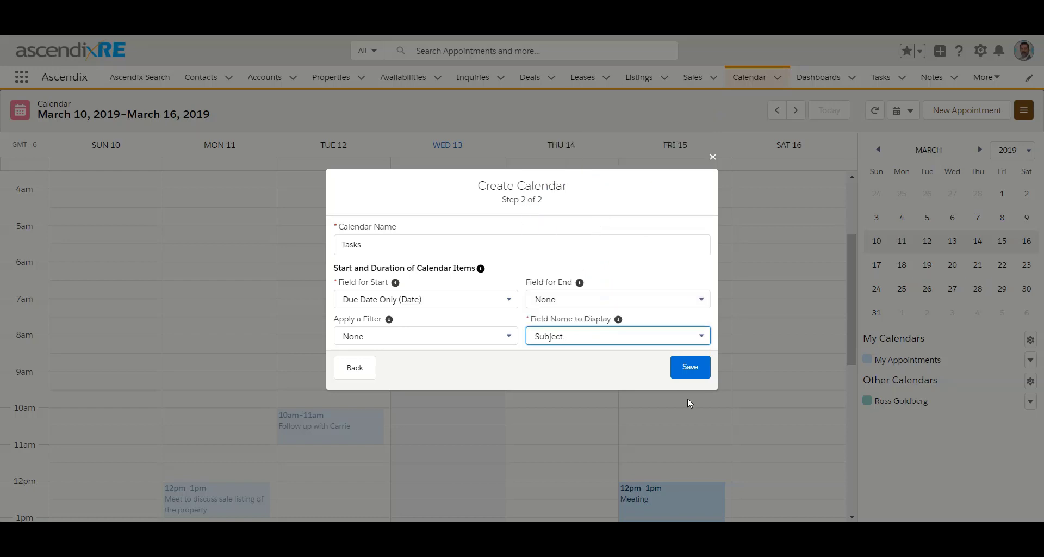
click(699, 370)
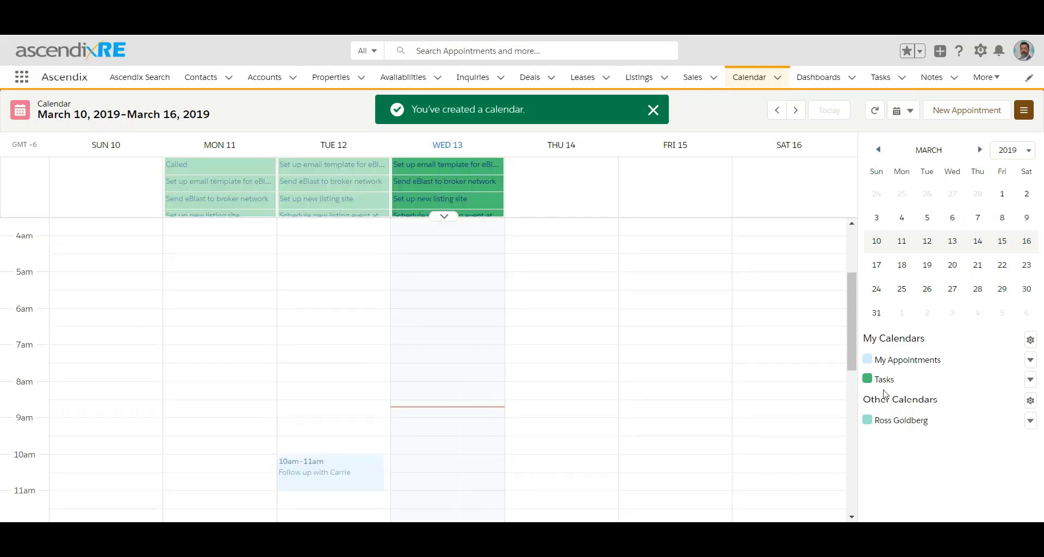
- Pick the dark purple colour swatch for the Tasks calendar under My Calendars
click(1031, 380)
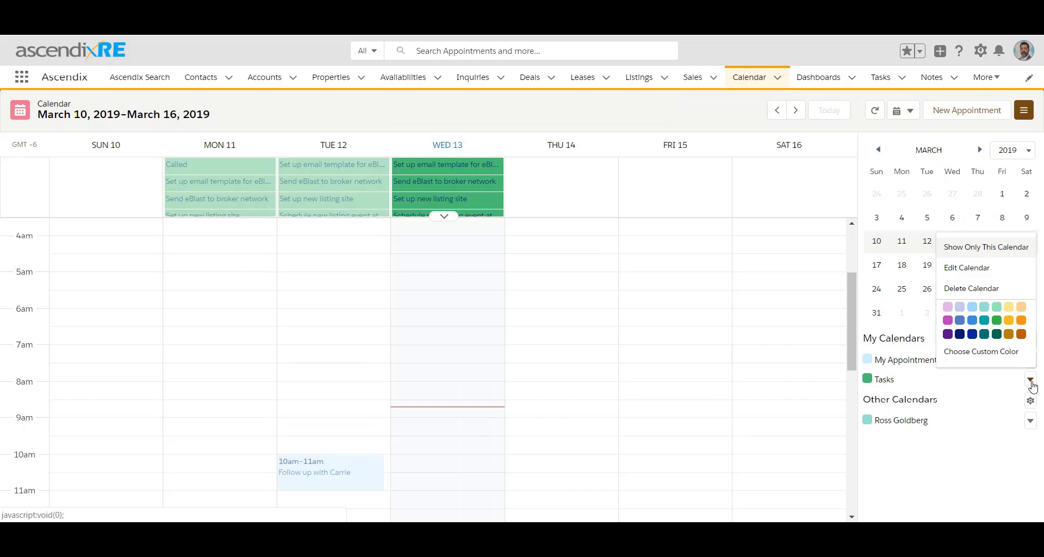
click(948, 334)
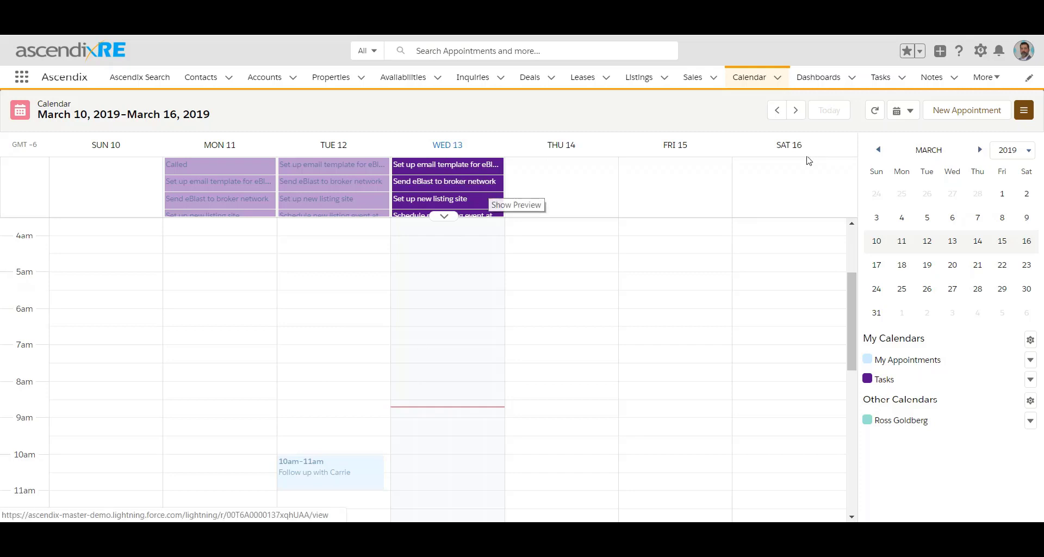
- Step through weeks, return to Today, and switch the calendar to Month view for March 2019
click(797, 110)
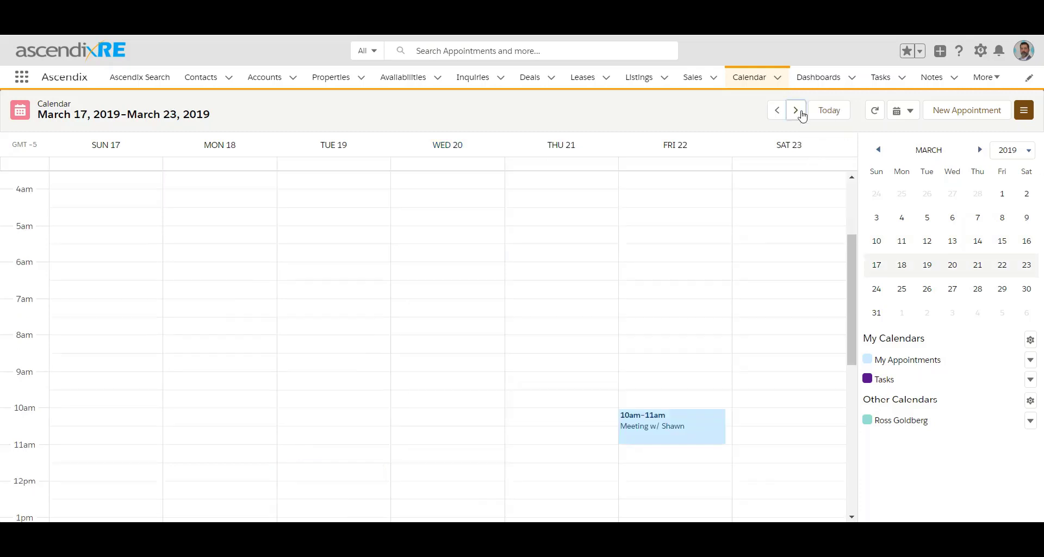
click(797, 112)
click(778, 113)
click(778, 112)
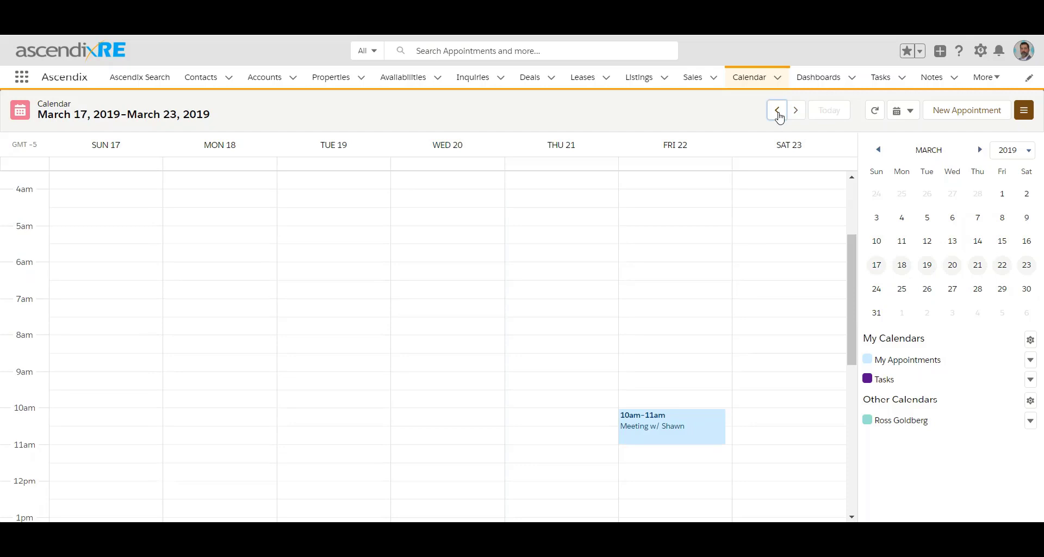
click(778, 113)
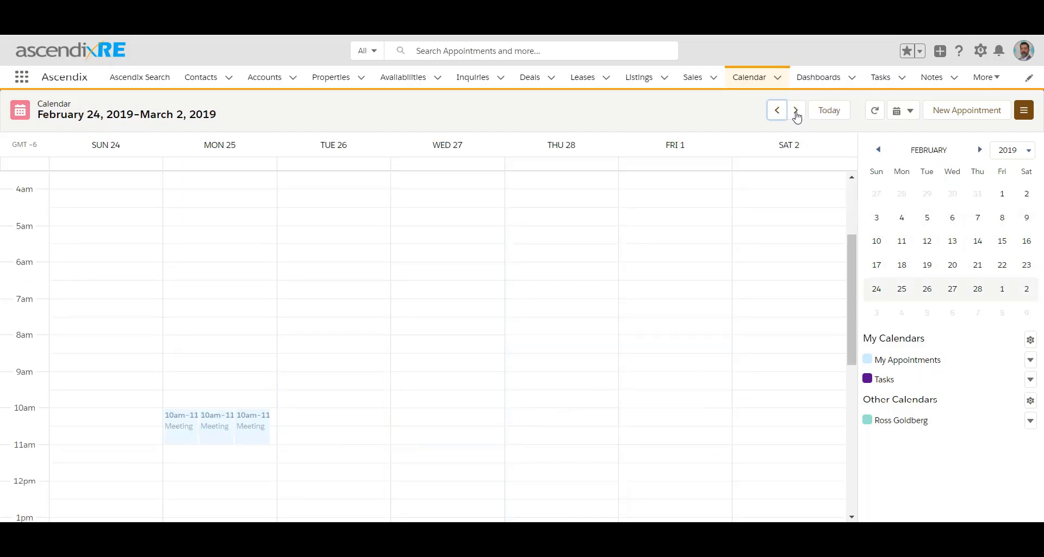
click(829, 110)
click(901, 111)
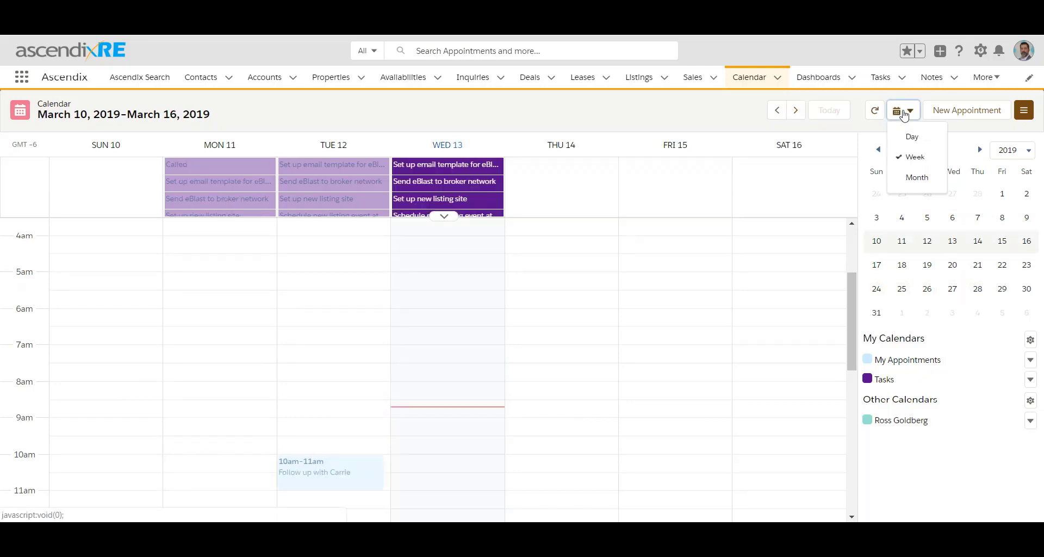
click(916, 178)
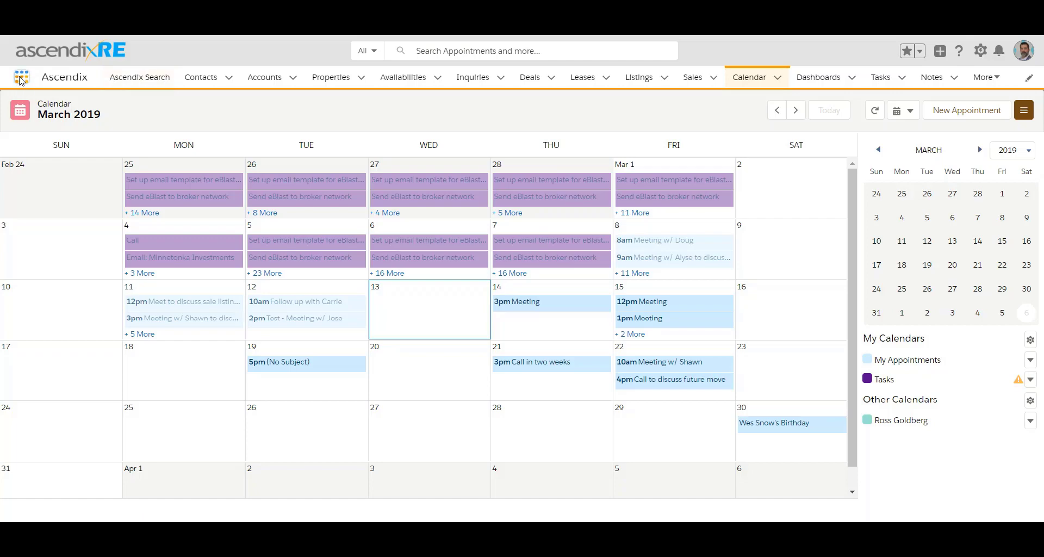
- Go to the AscendixRE Admin Console through the App Launcher
click(19, 78)
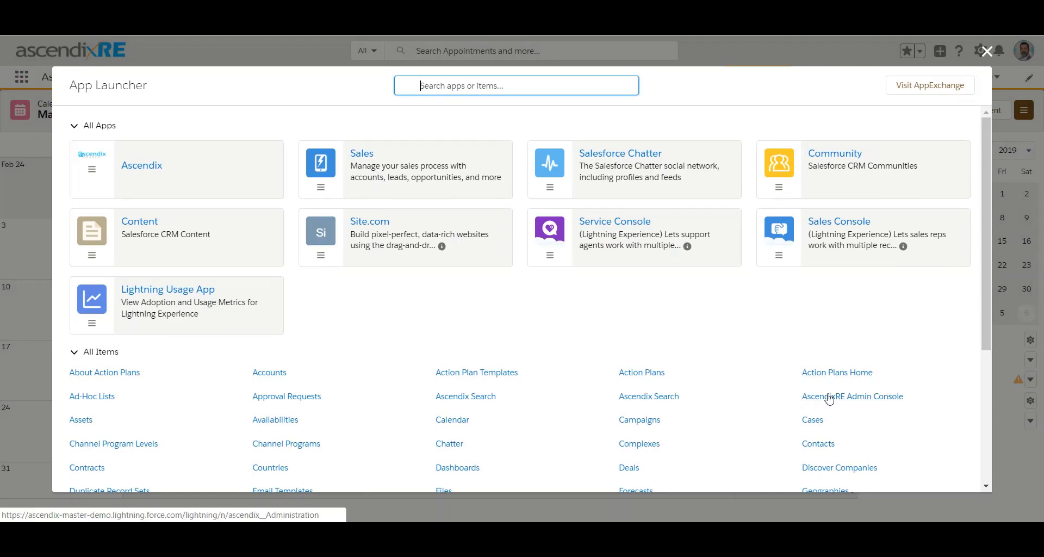
click(870, 399)
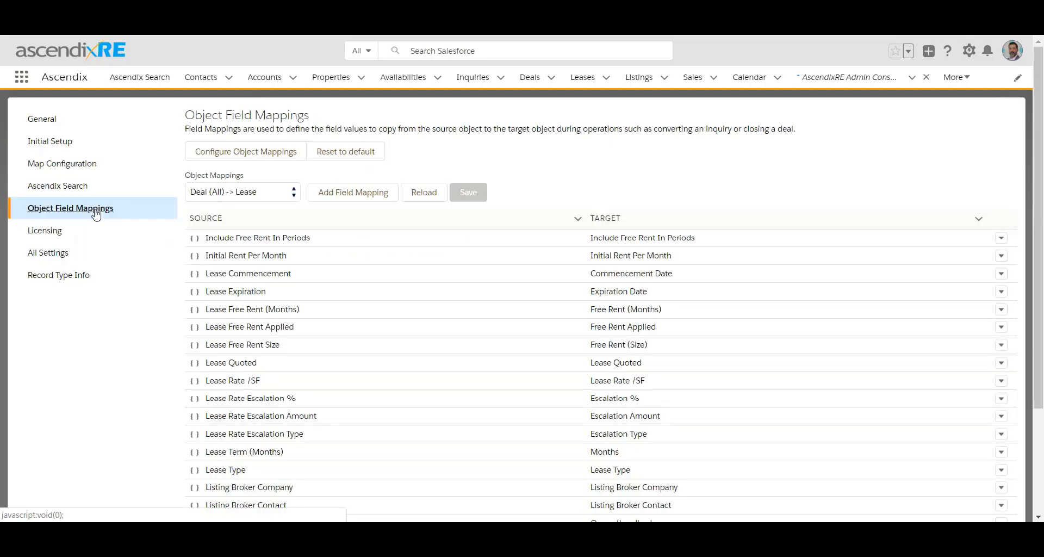
- Switch the Object Mappings selection to Deal (All) -> Sale, showing Gross Deal Value mapped to Sale Price
click(263, 195)
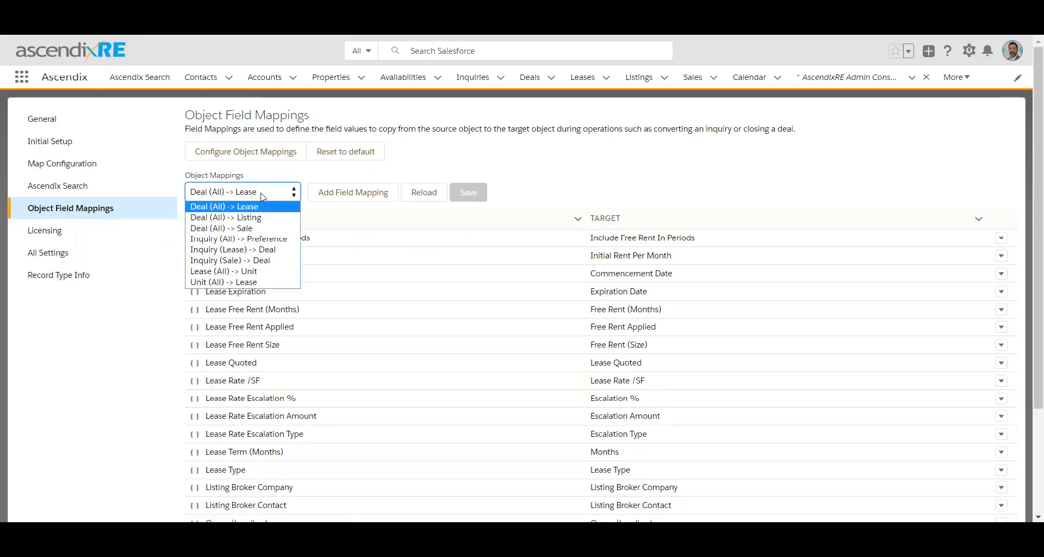
click(210, 229)
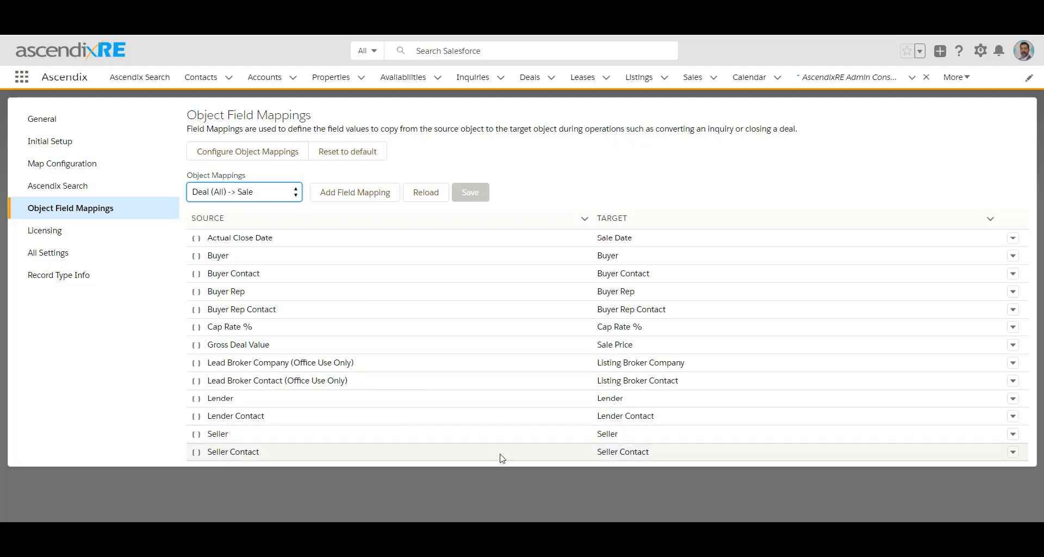
click(369, 194)
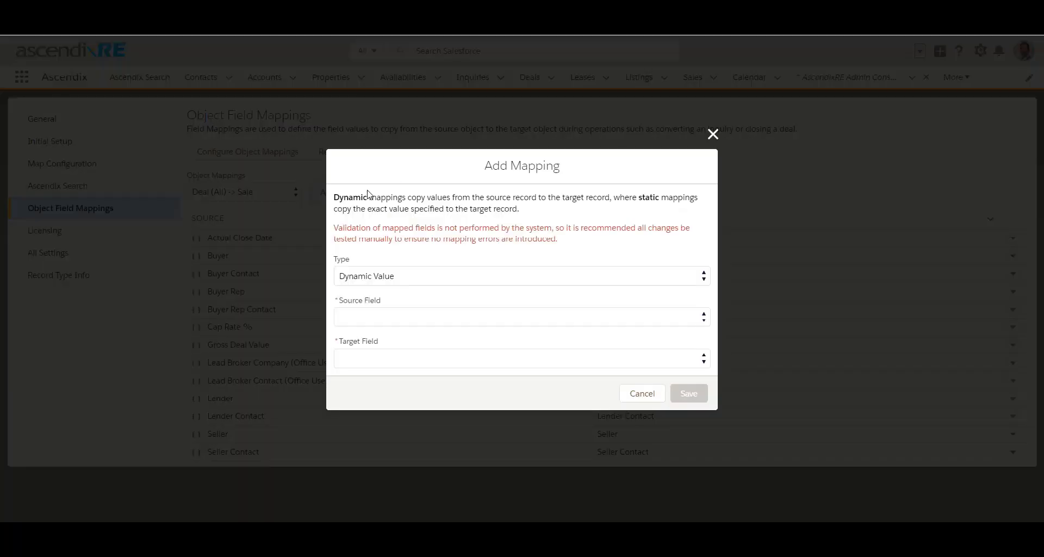
click(407, 317)
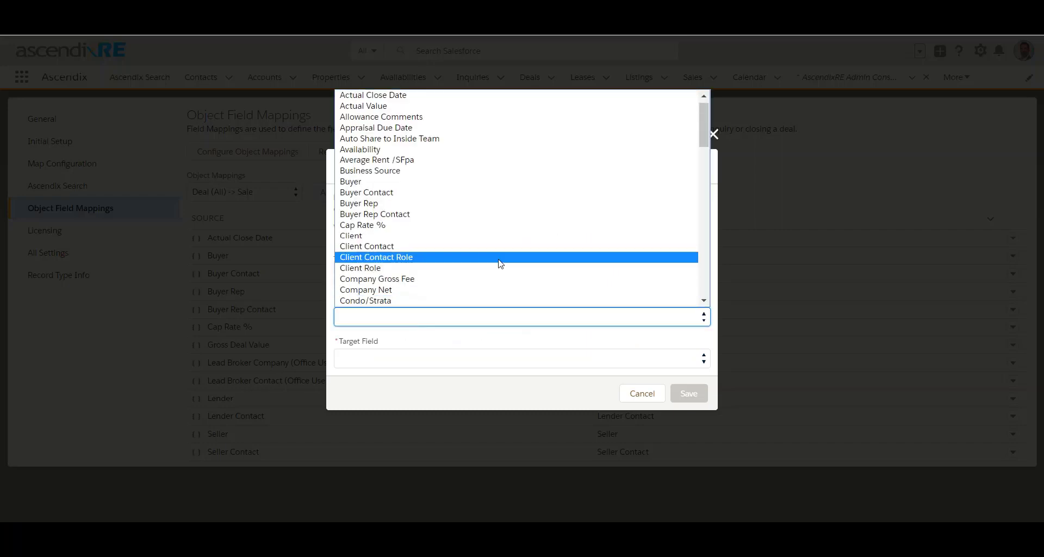
scroll(495, 245, down, 3)
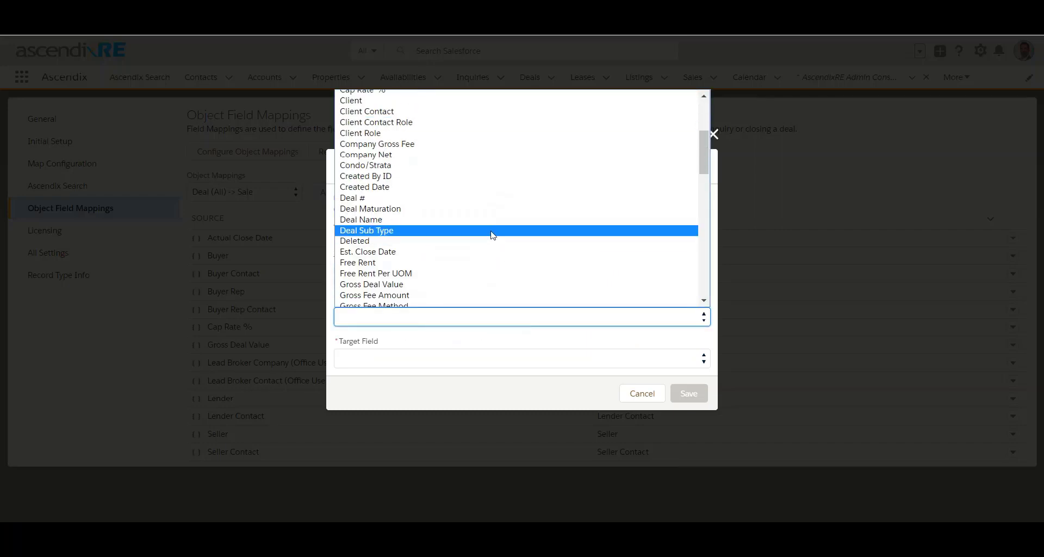
scroll(493, 235, up, 4)
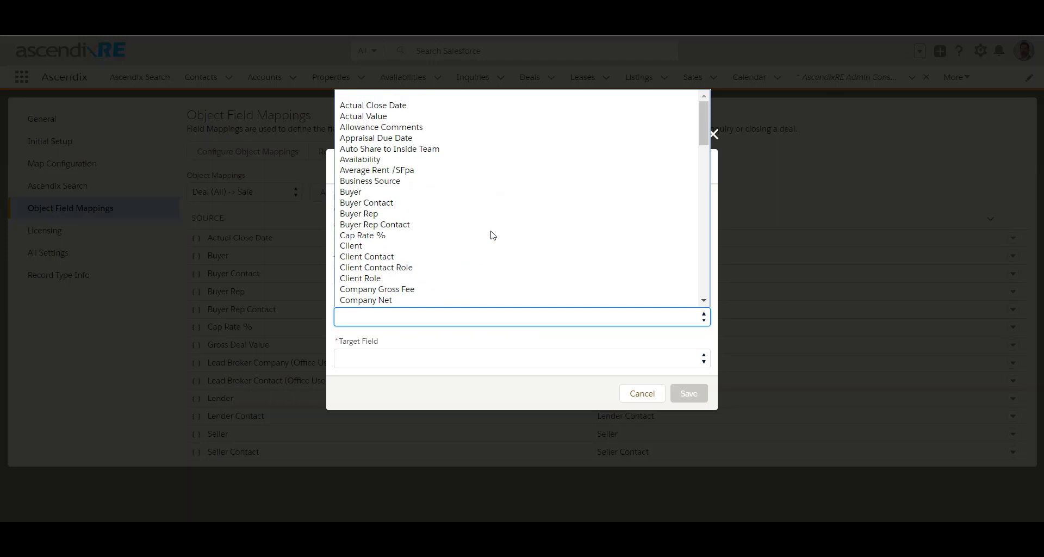
scroll(493, 235, down, 10)
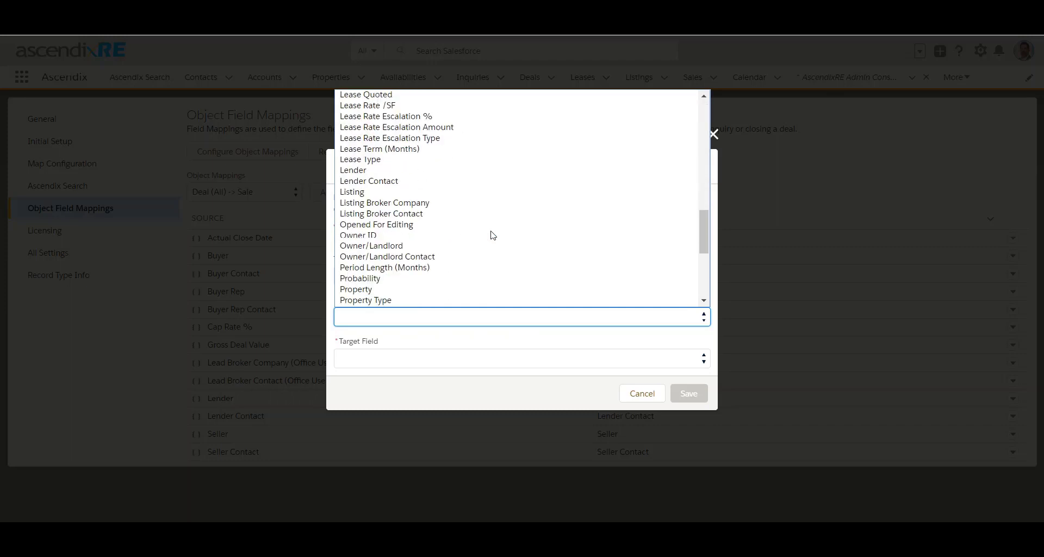
scroll(493, 235, down, 3)
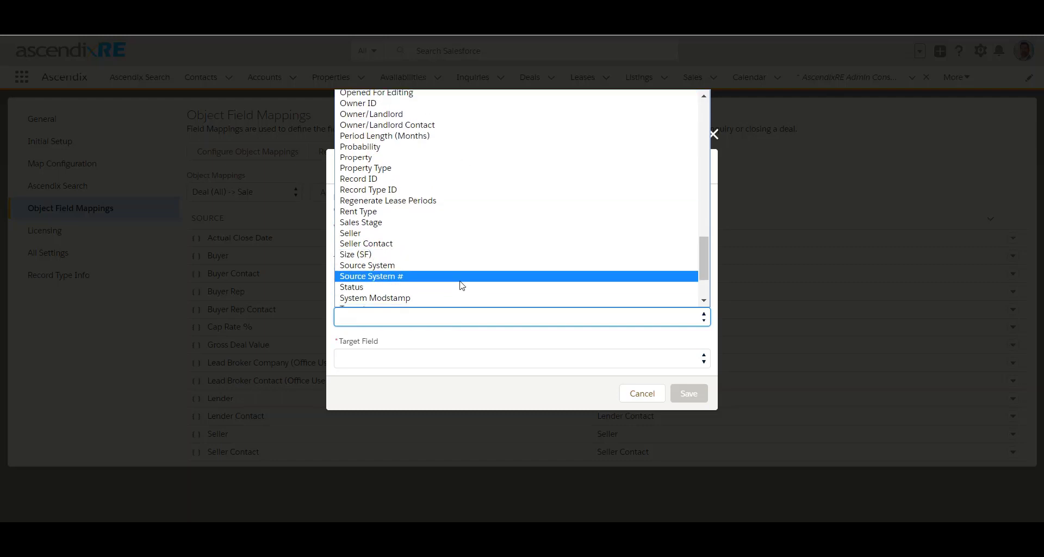
scroll(461, 285, down, 3)
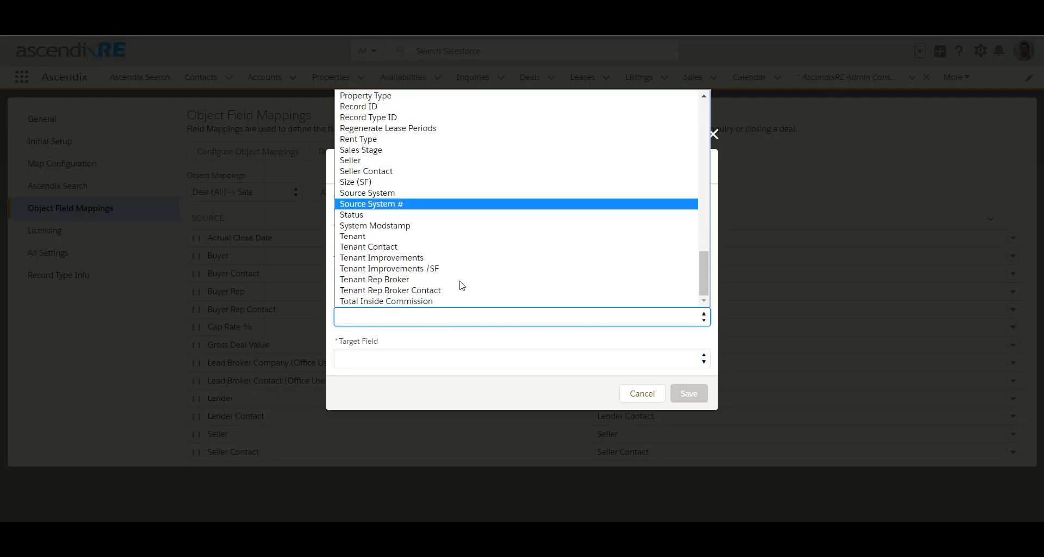
click(372, 183)
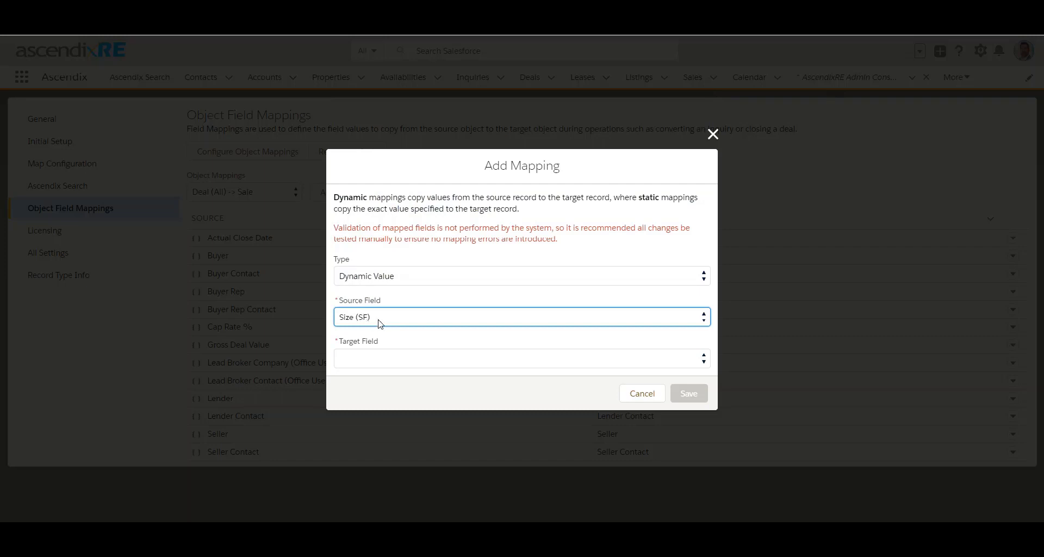
click(383, 359)
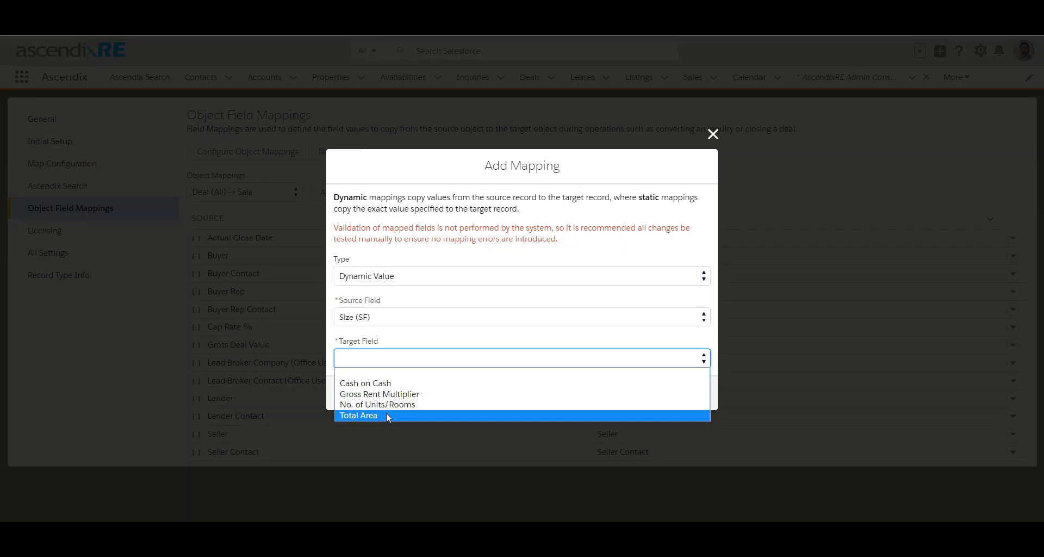
click(387, 317)
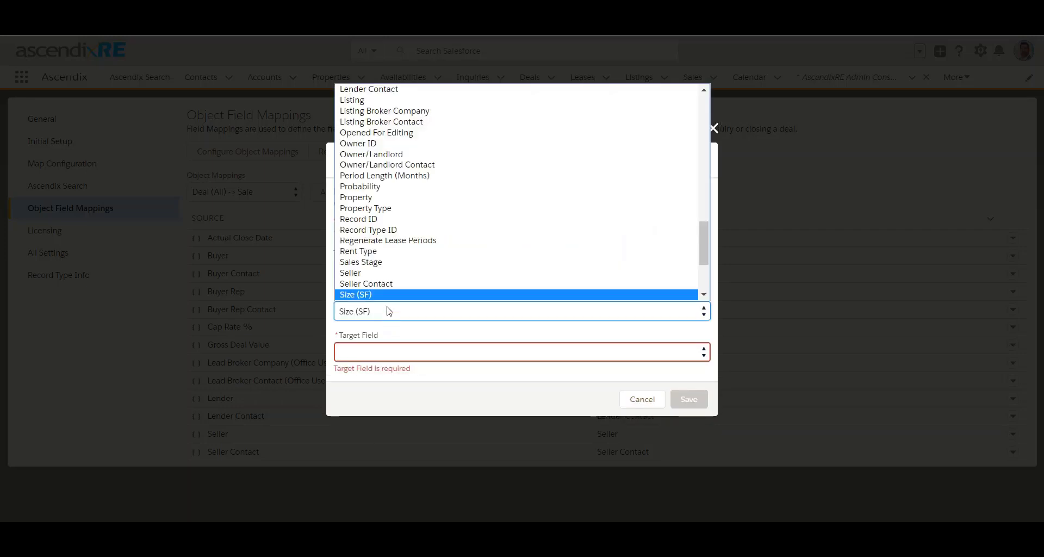
scroll(409, 258, down, 4)
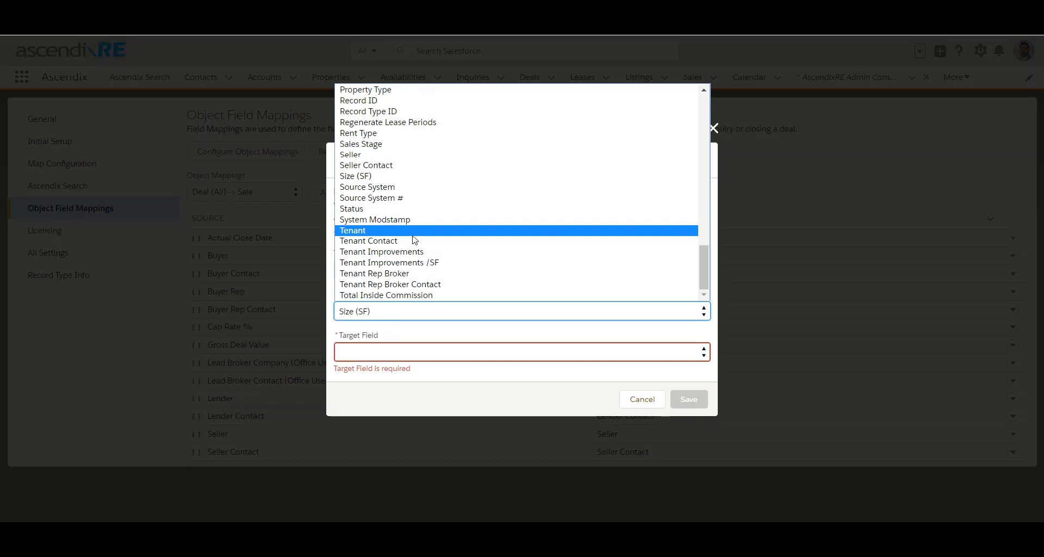
click(386, 353)
click(399, 313)
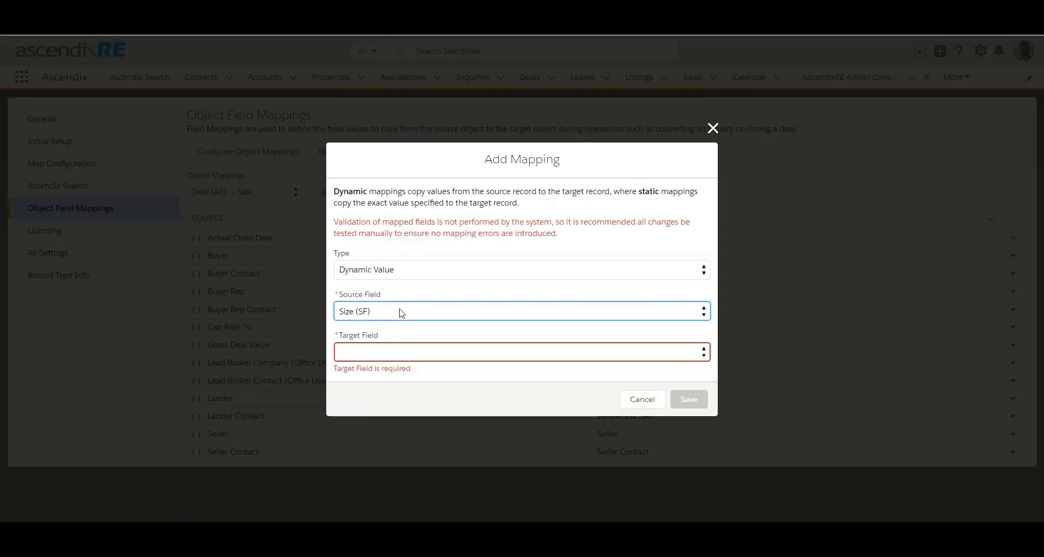
click(398, 311)
scroll(446, 257, down, 3)
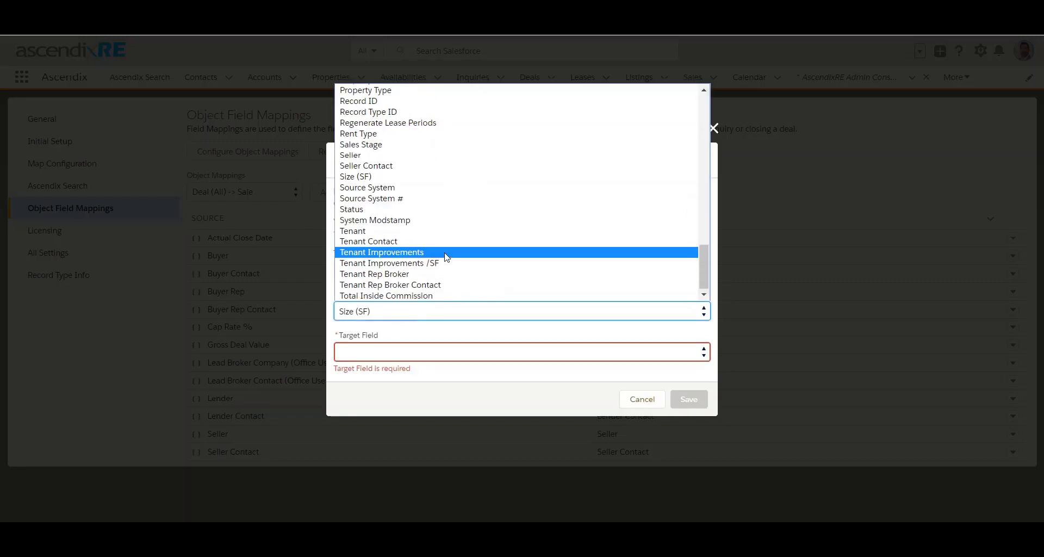
scroll(446, 257, up, 10)
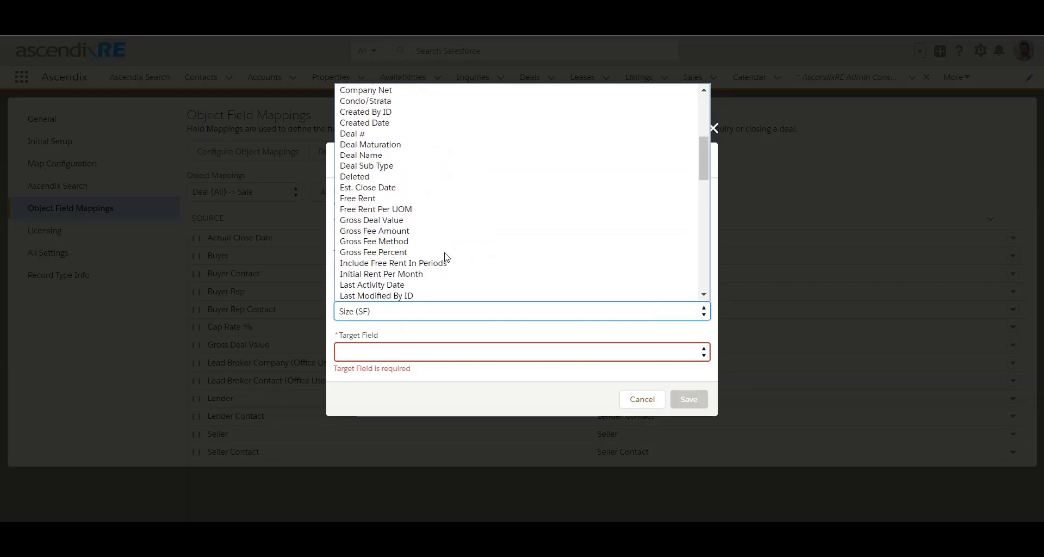
scroll(446, 257, up, 6)
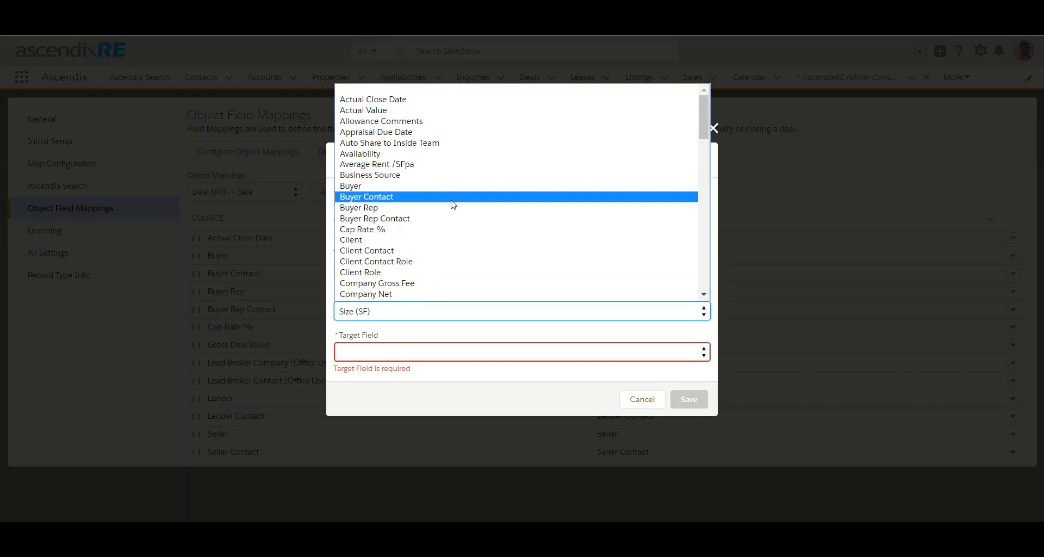
click(440, 175)
click(409, 352)
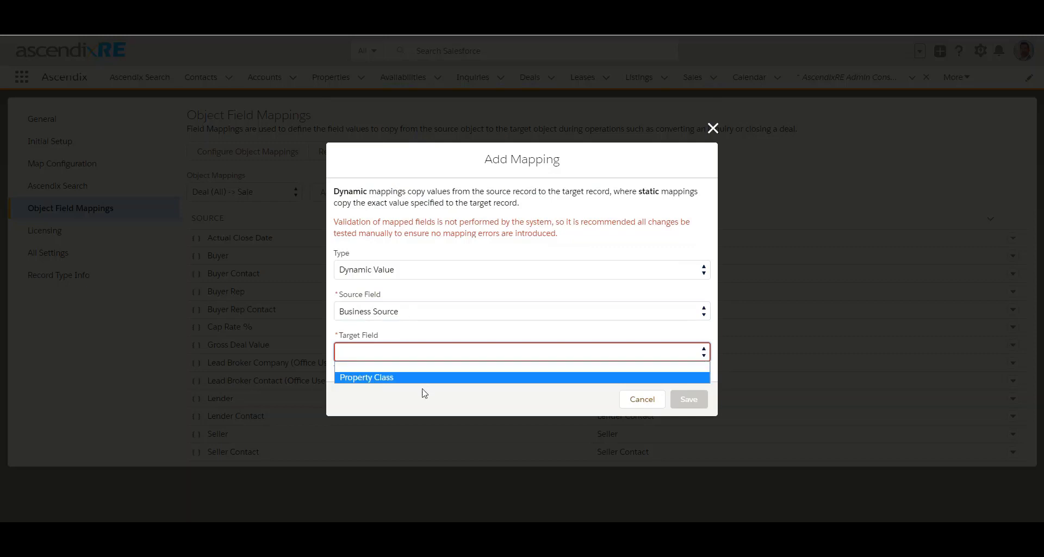
click(423, 315)
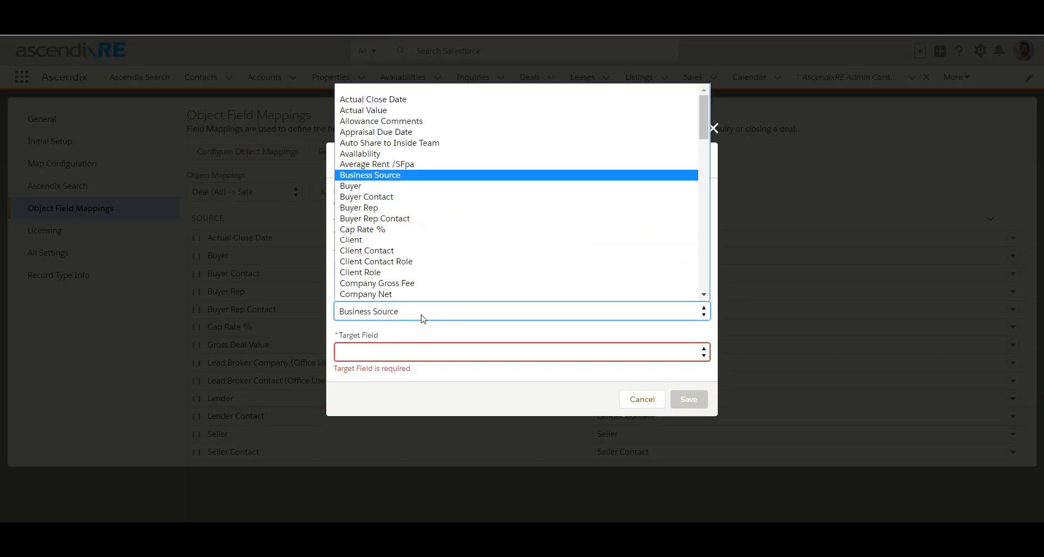
- Discard the unfinished mapping and switch the Object Mappings selection to Inquiry (Sale) -> Deal
click(632, 402)
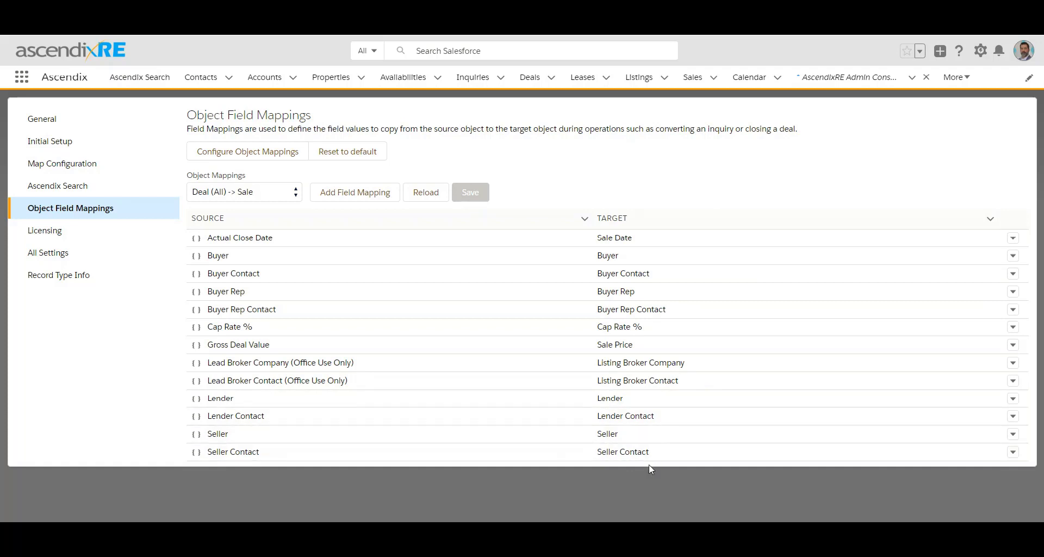
click(275, 191)
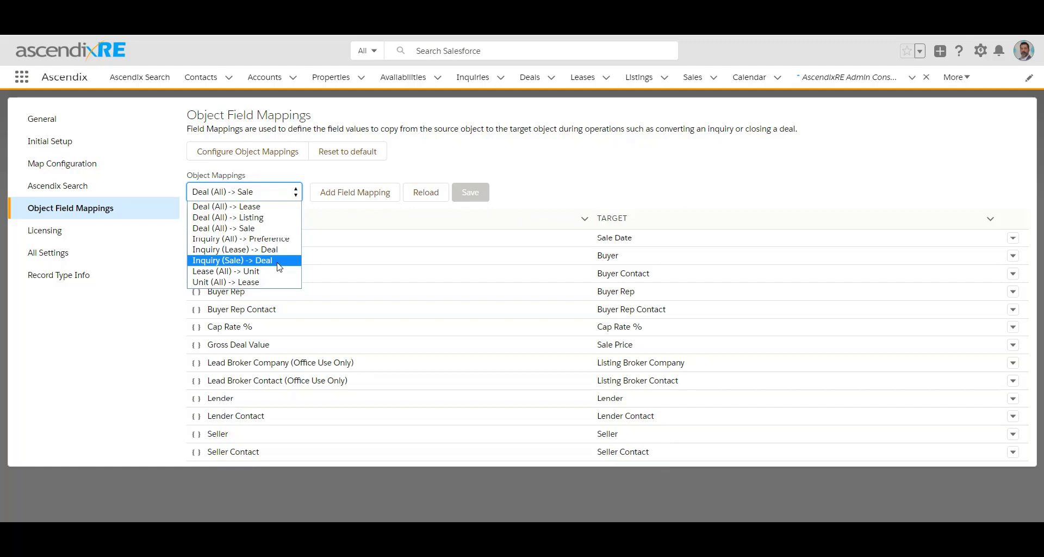
click(279, 260)
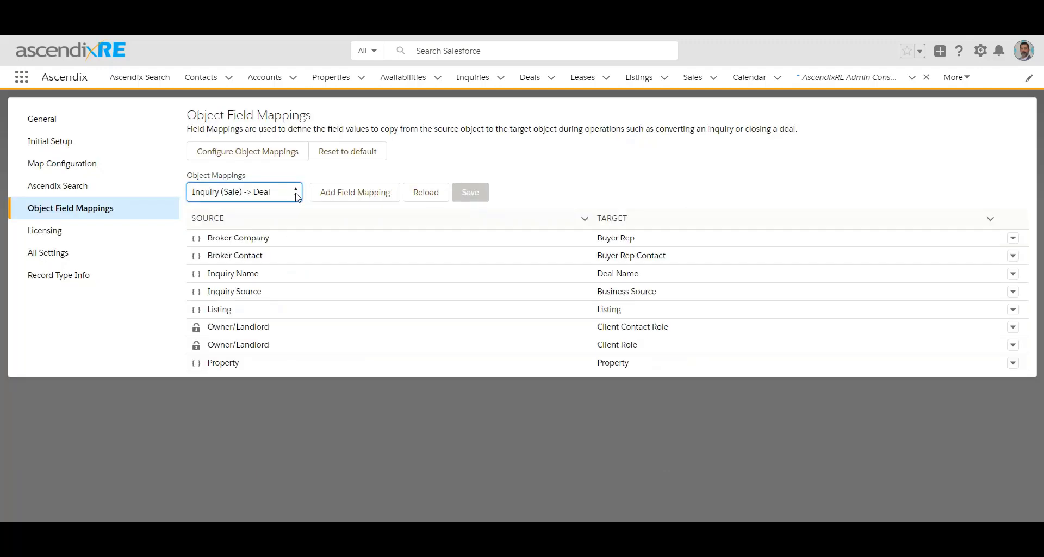
- Add a field mapping from source Description to target Allowance Comments and save the mappings
click(381, 198)
click(410, 314)
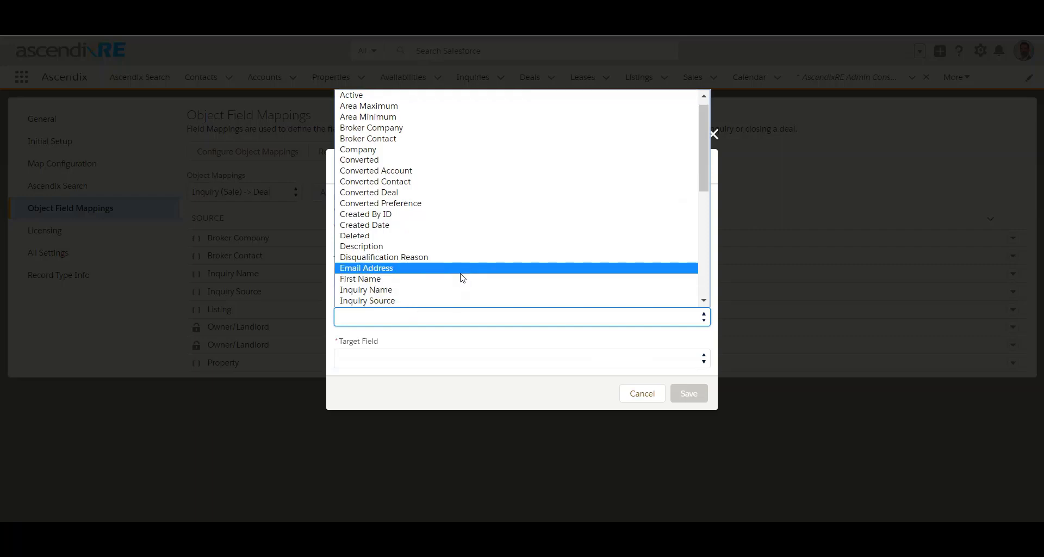
scroll(460, 280, down, 5)
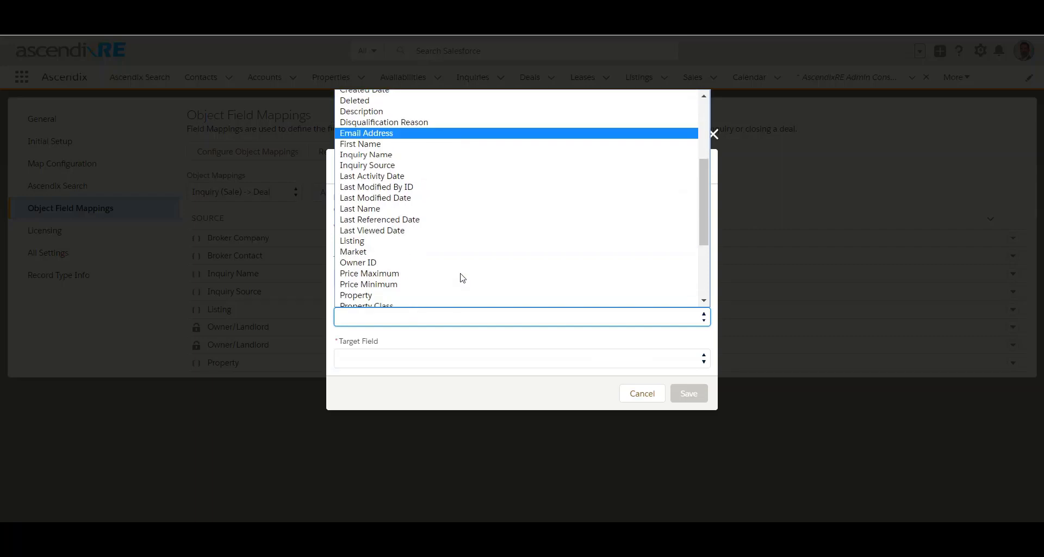
scroll(463, 279, down, 4)
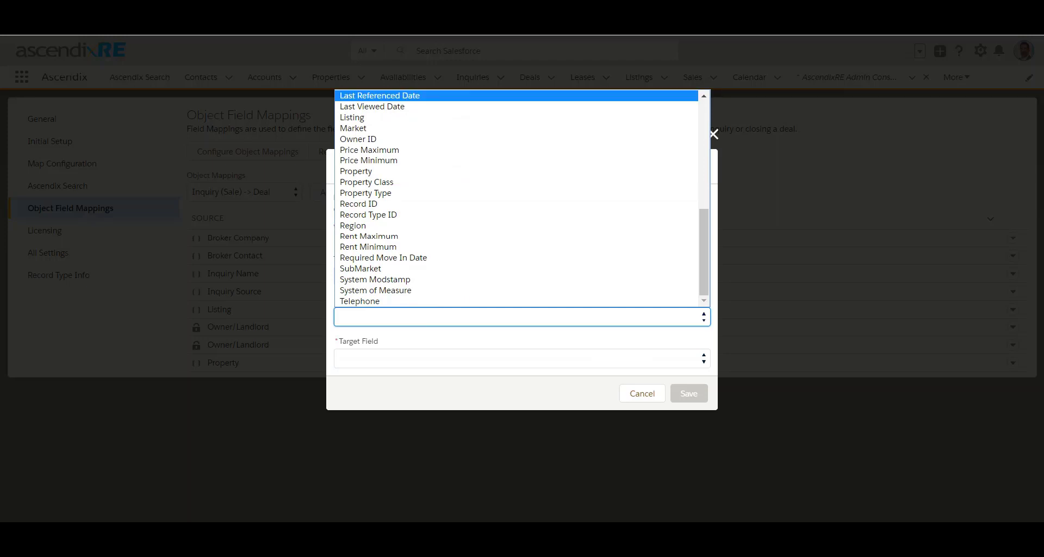
click(380, 98)
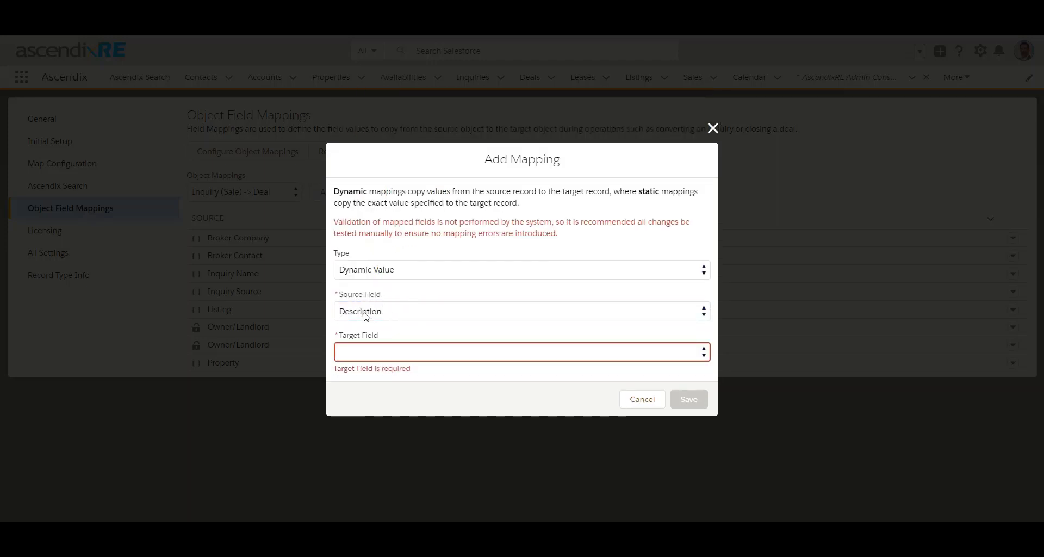
click(390, 354)
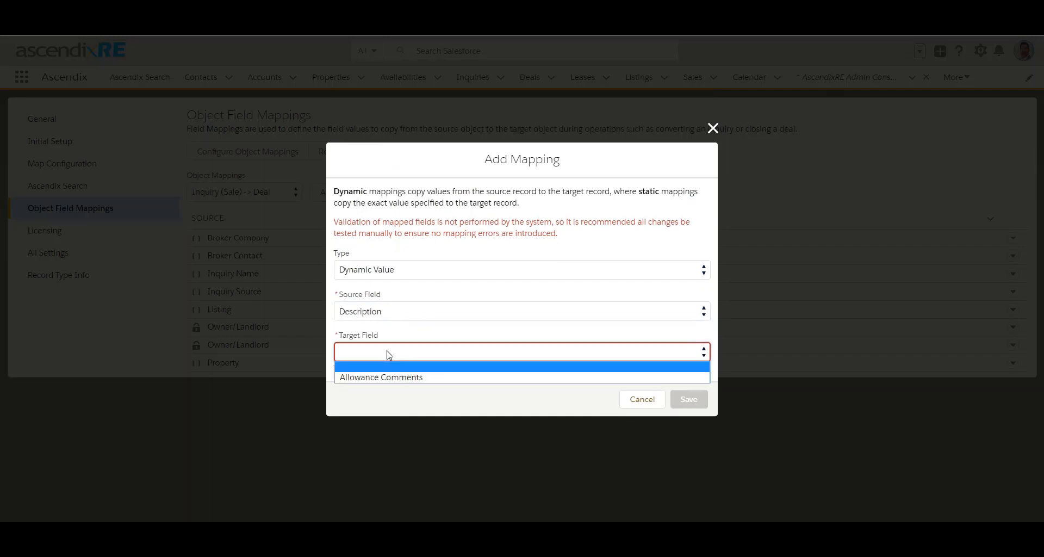
click(394, 378)
click(694, 401)
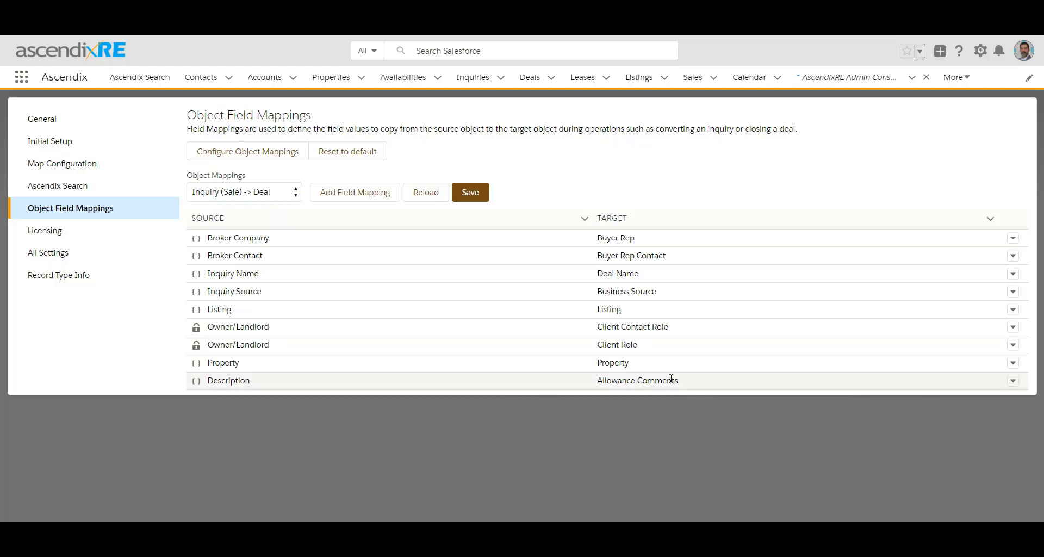
click(474, 192)
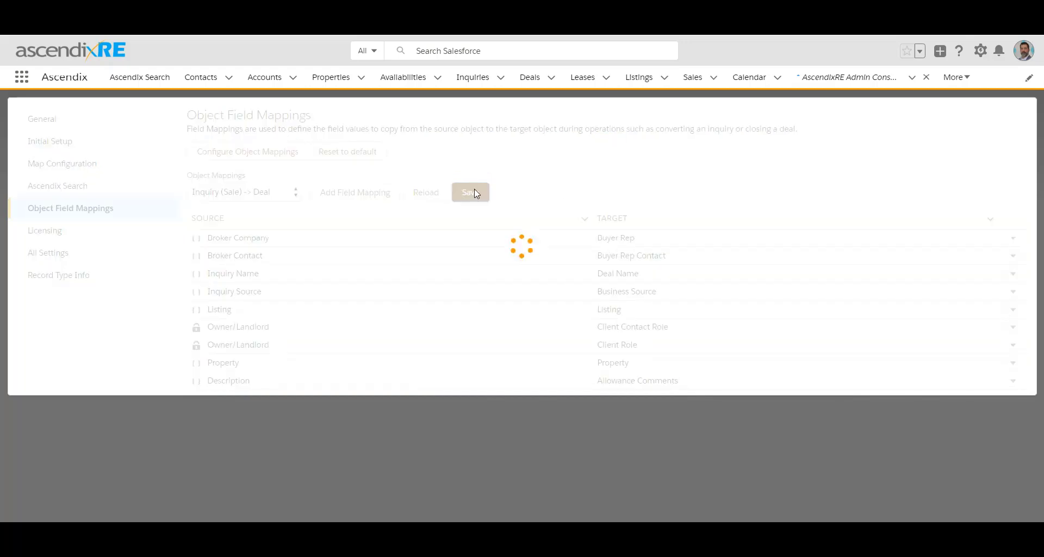